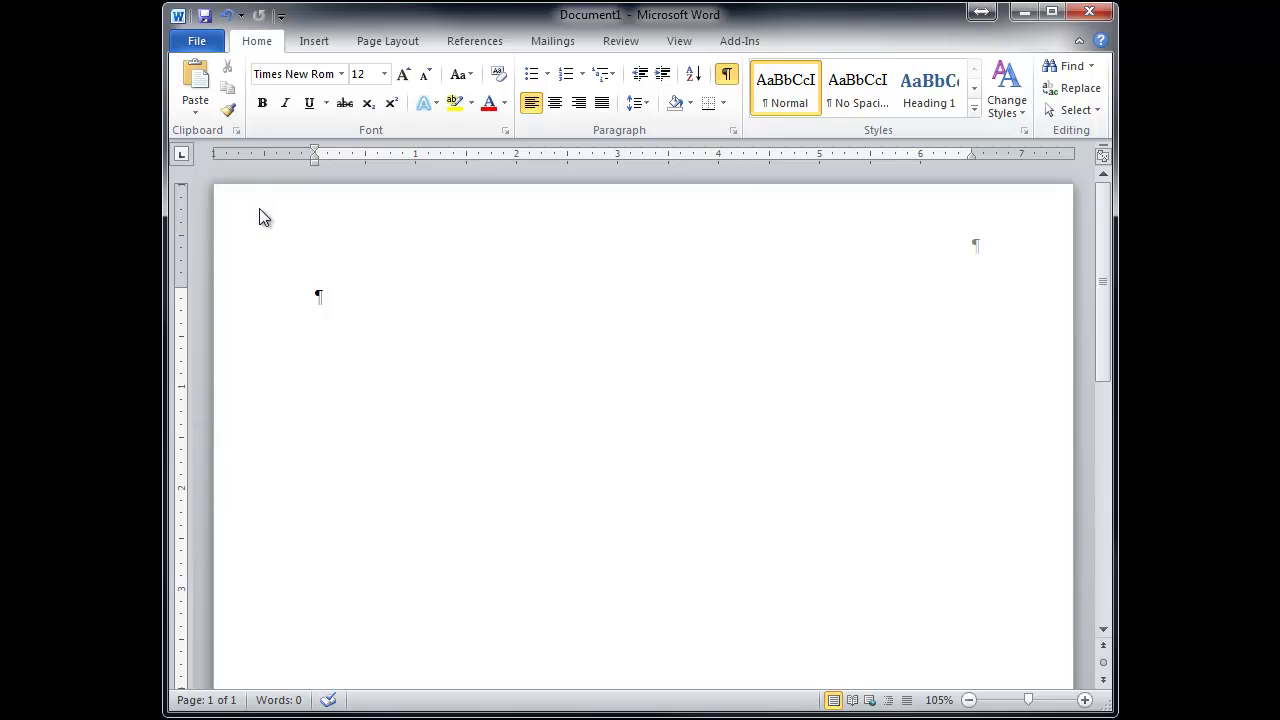
# Step: Review the document information, recent documents, new document templates, and Save & Send options
pyautogui.click(211, 46)
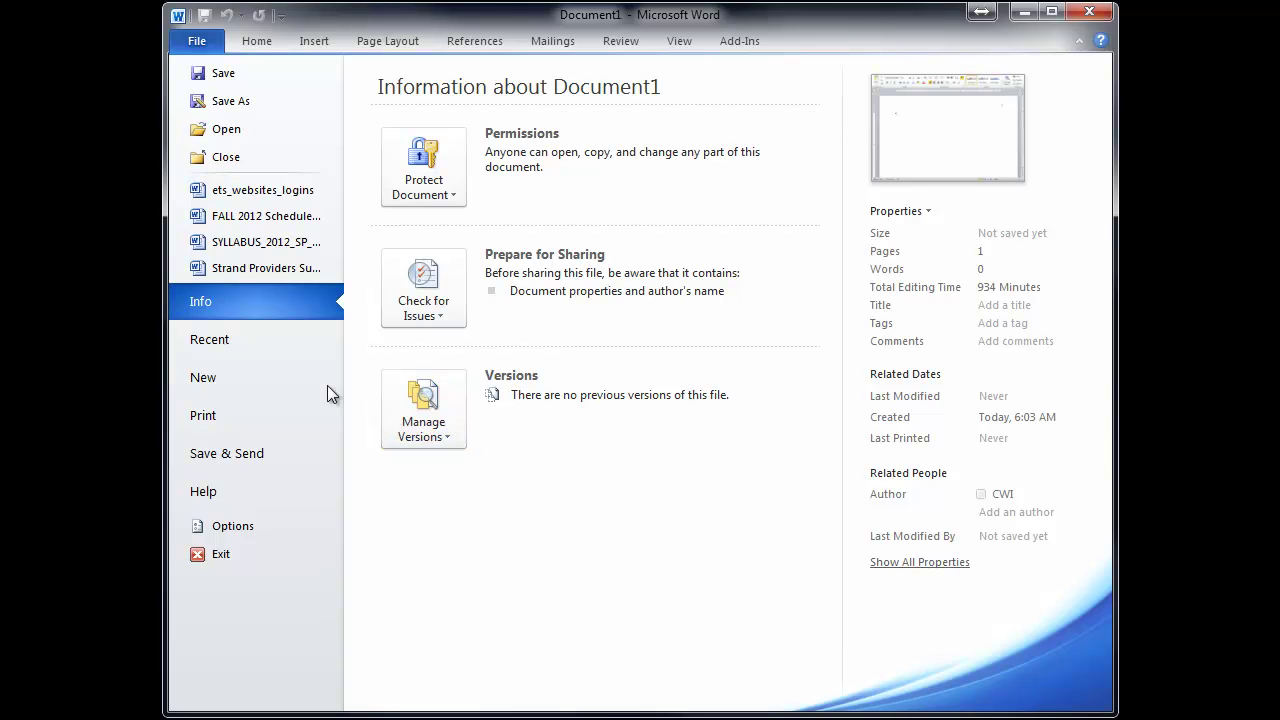
pyautogui.click(221, 343)
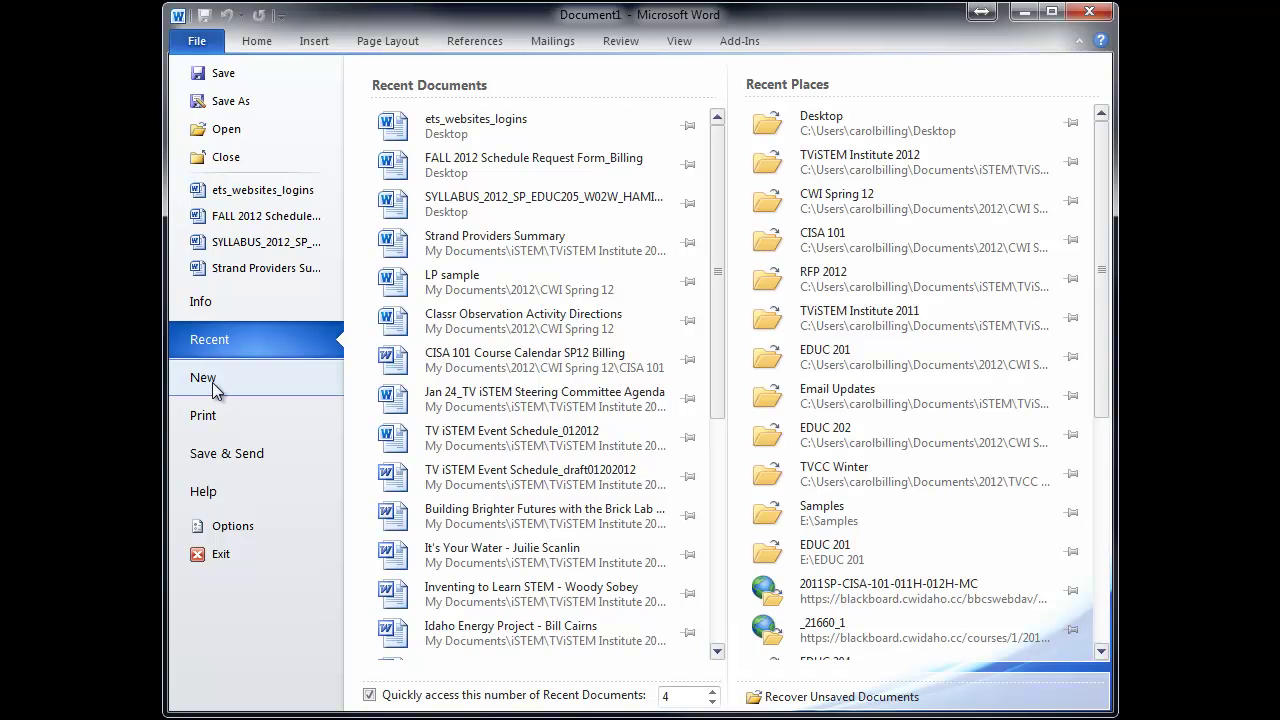
pyautogui.click(212, 380)
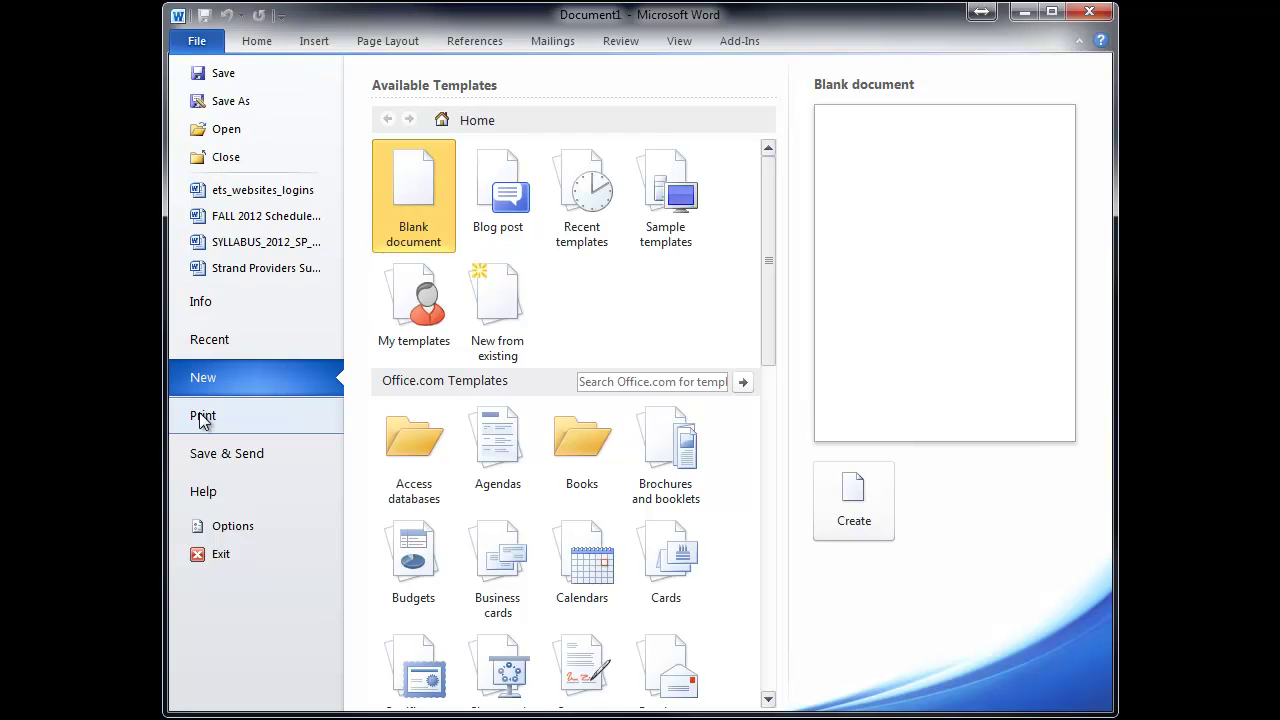
pyautogui.click(243, 457)
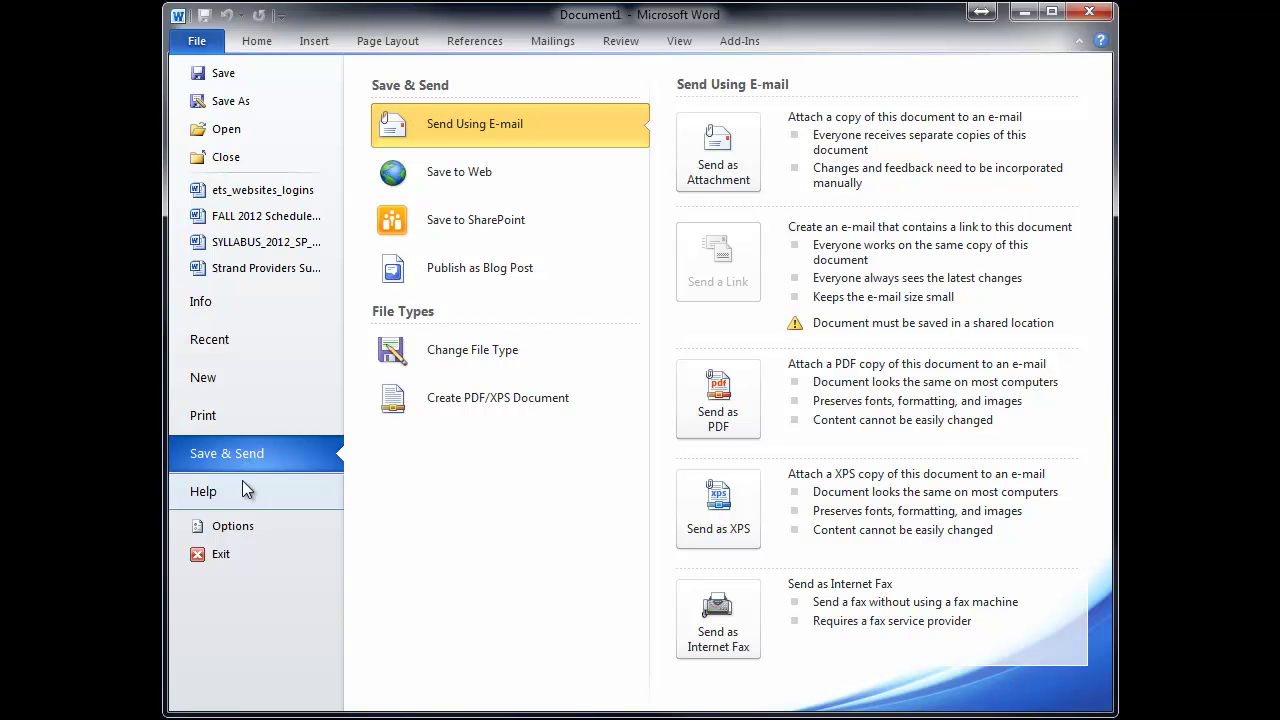
# Step: Examine the General and Display settings in Word Options, close them, and return to the document's Home commands
pyautogui.click(239, 531)
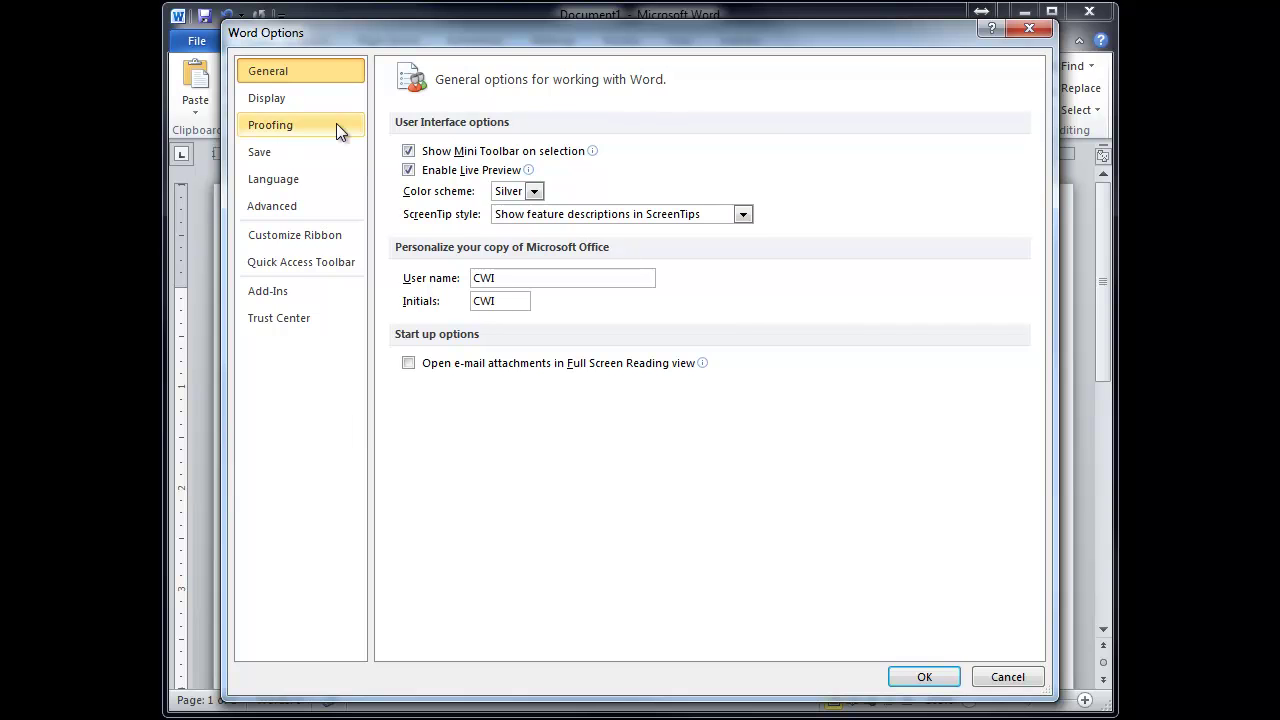
pyautogui.click(282, 100)
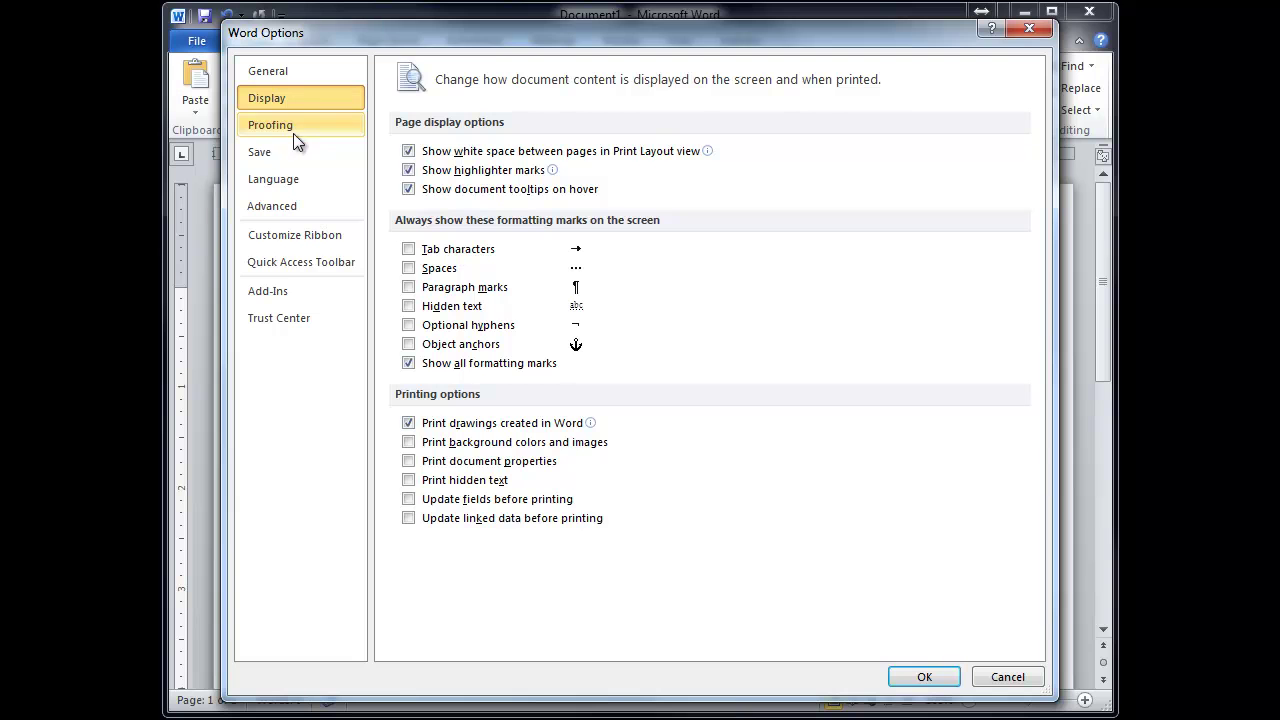
pyautogui.click(1031, 31)
pyautogui.click(195, 45)
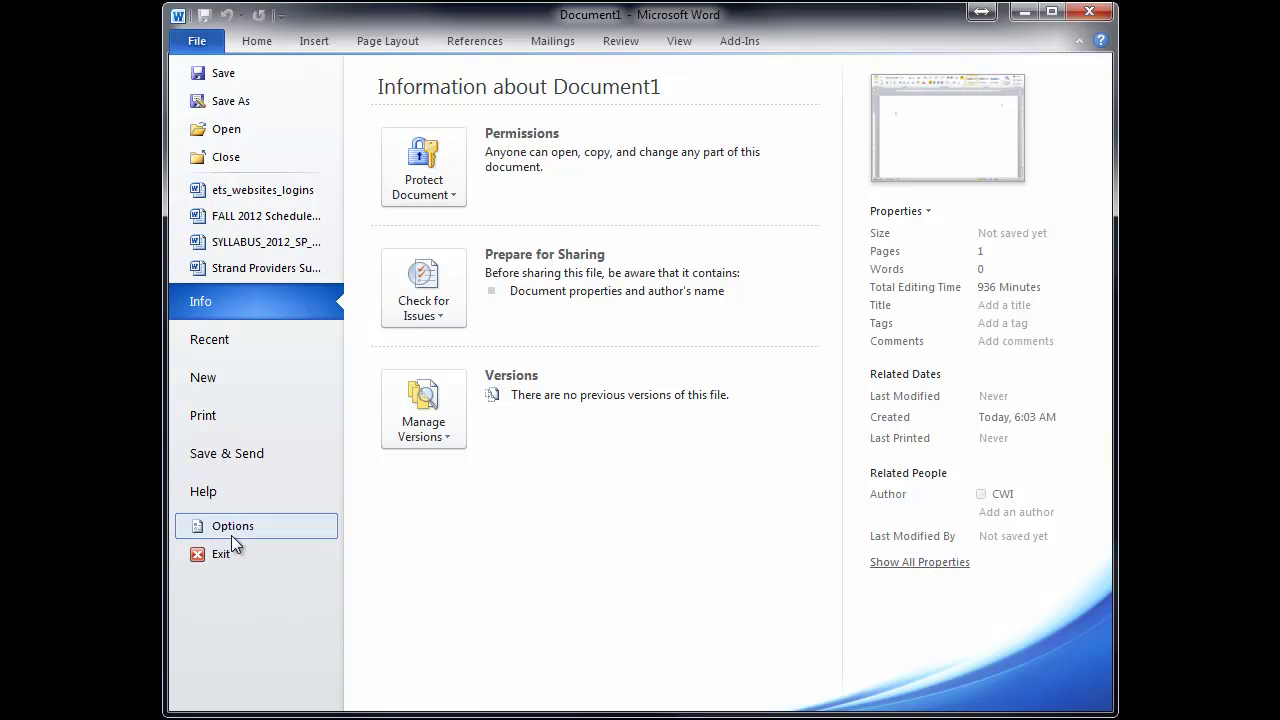
pyautogui.click(266, 44)
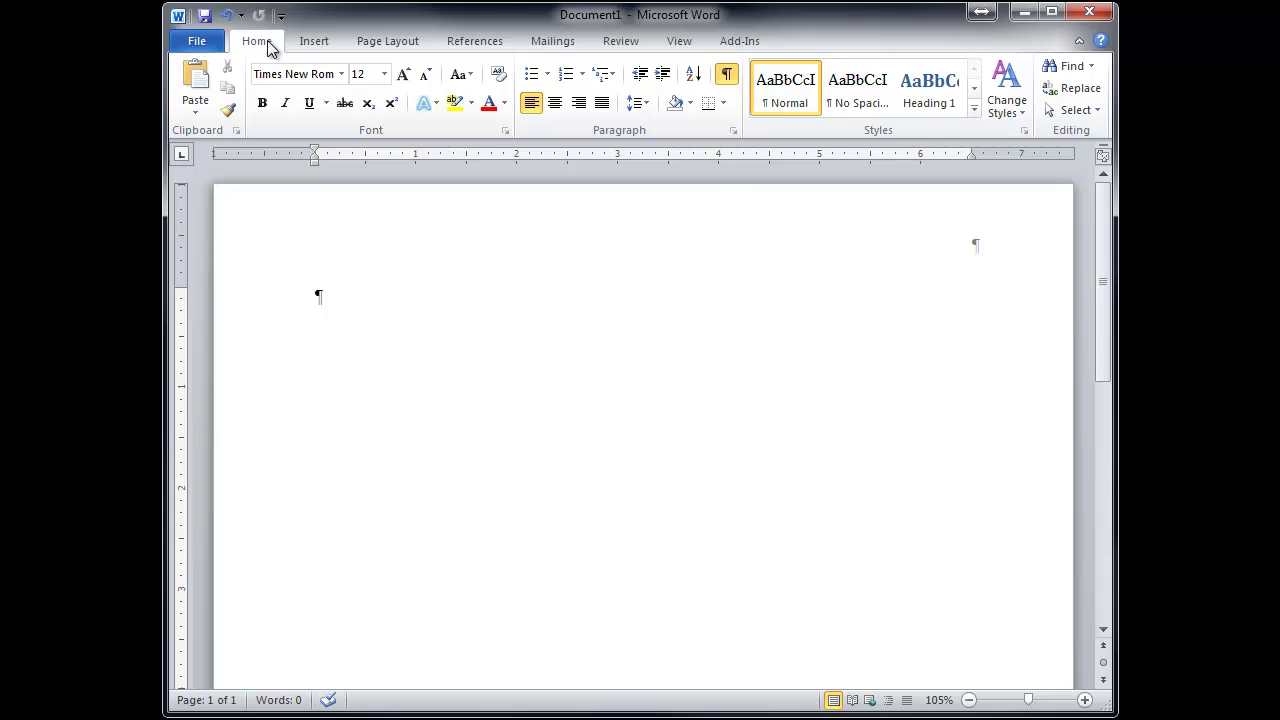
# Step: Inspect the stored clipboard items, and examine the basic and advanced settings in the Font dialog
pyautogui.click(237, 131)
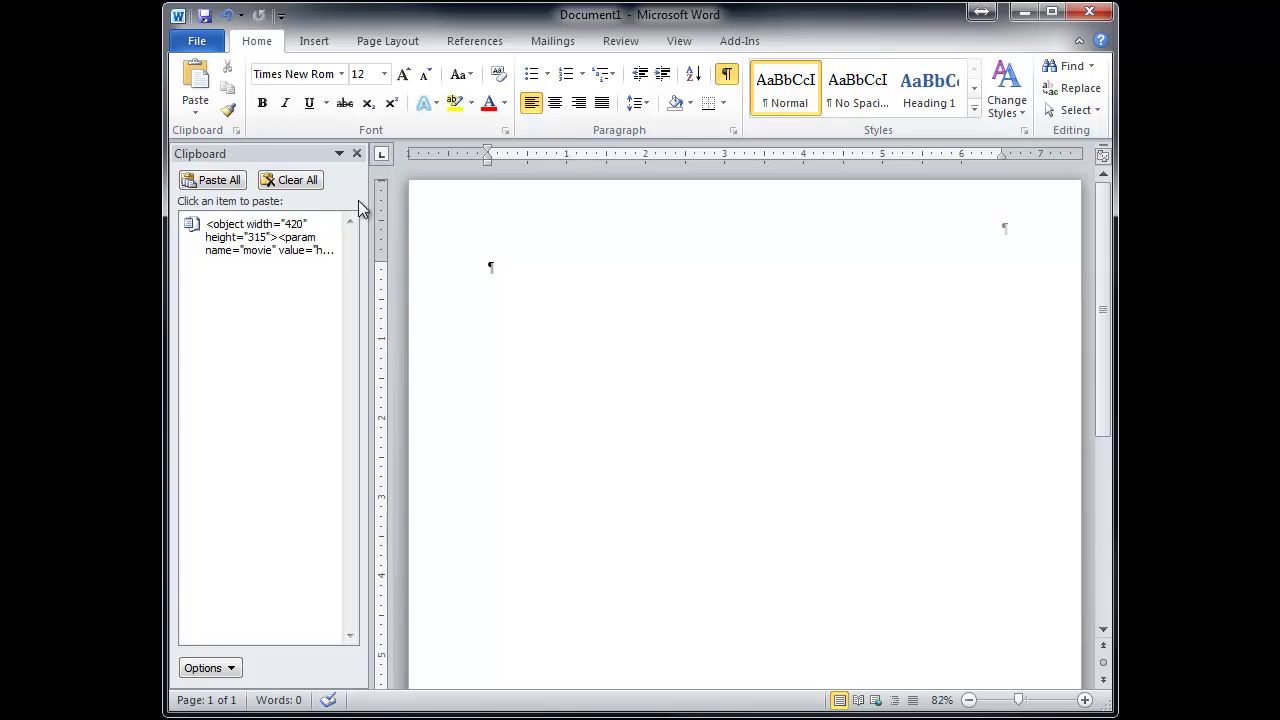
pyautogui.click(357, 154)
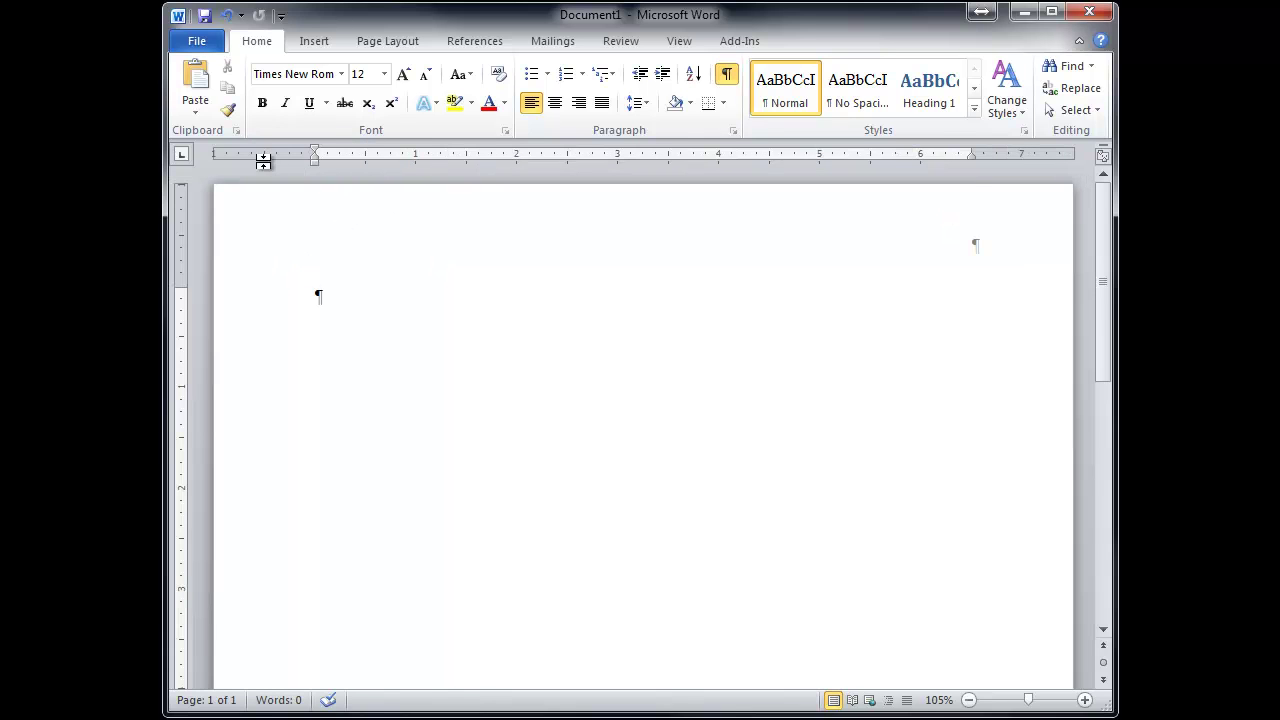
pyautogui.click(504, 134)
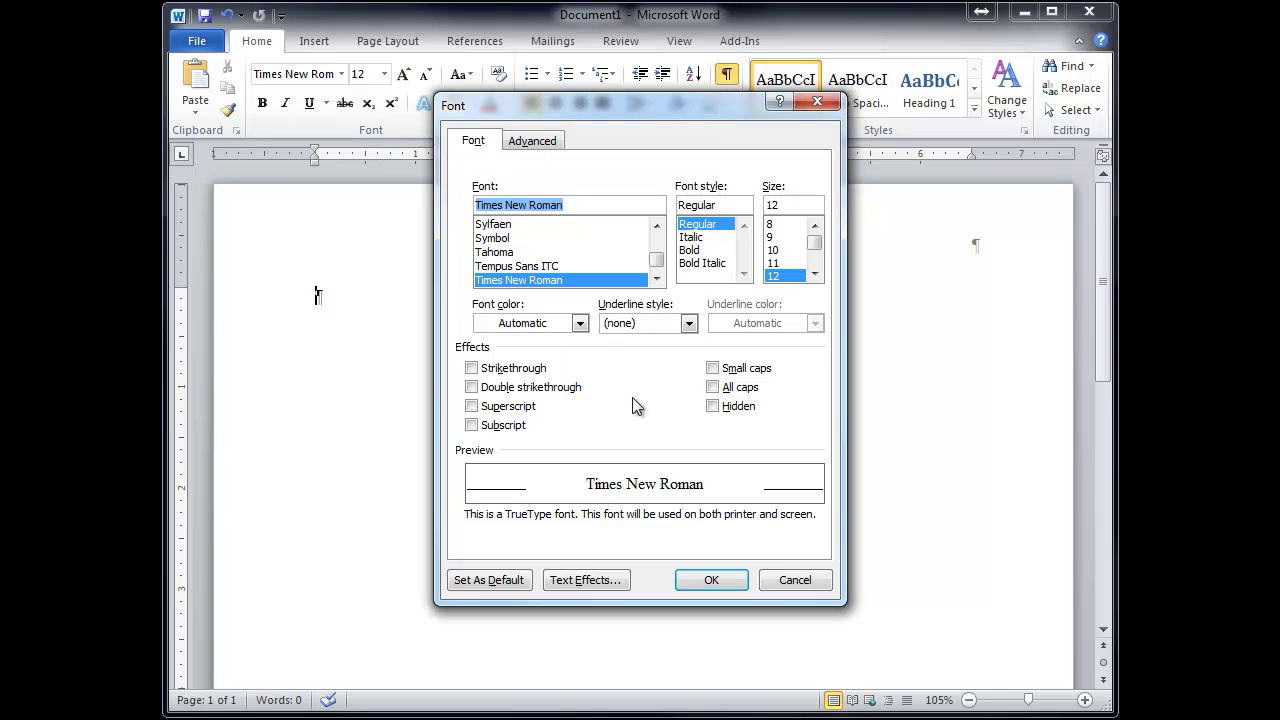
pyautogui.click(546, 141)
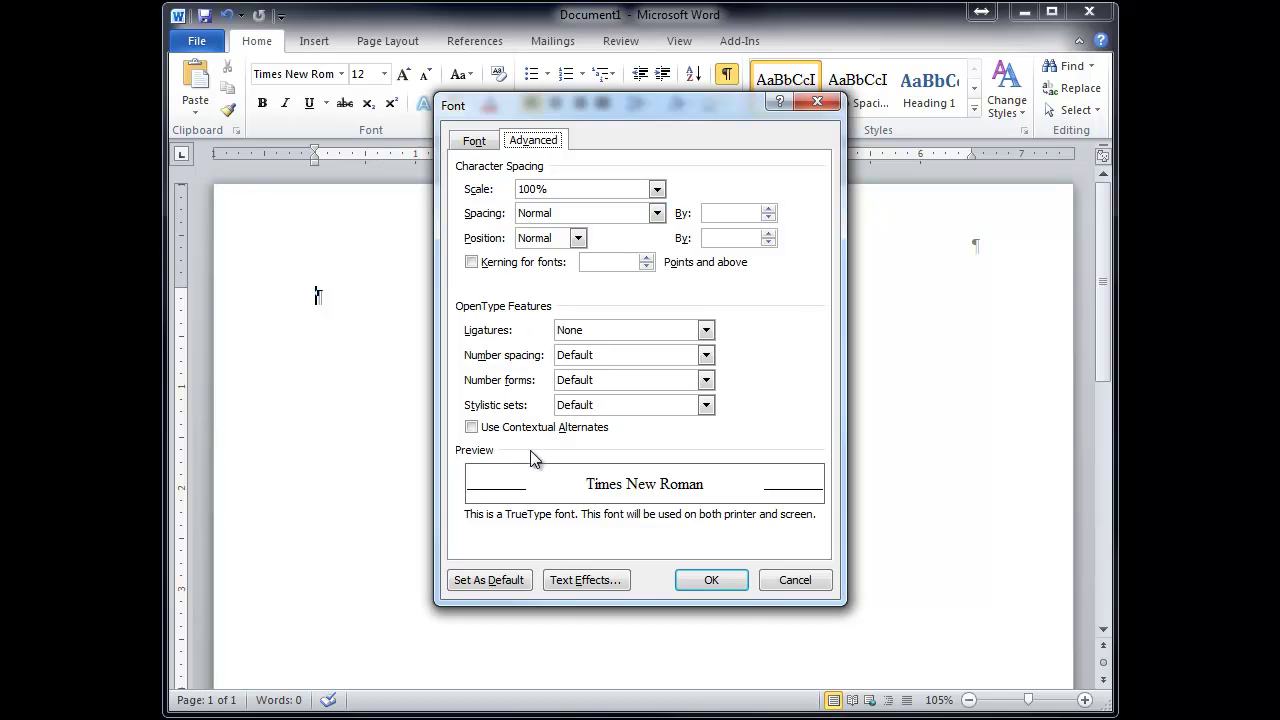
pyautogui.click(793, 581)
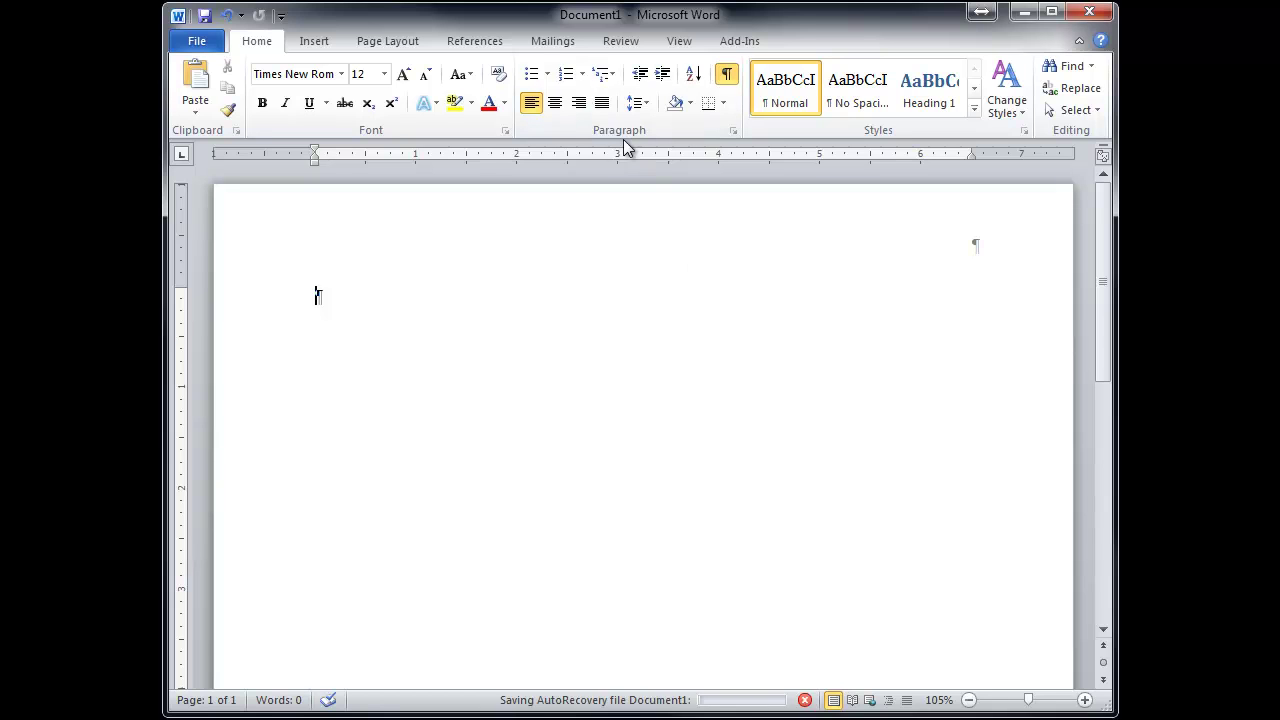
# Step: Review the available paragraph border options, and toggle the formatting marks off and back on
pyautogui.click(724, 106)
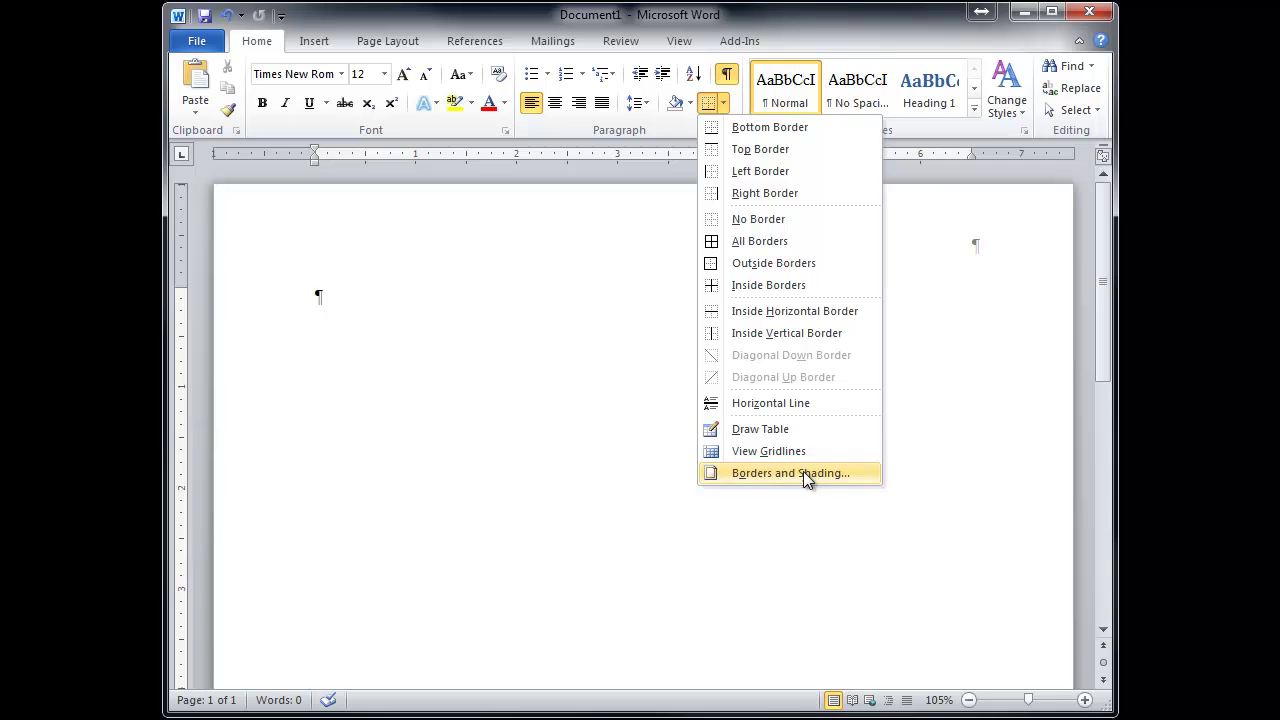
pyautogui.click(726, 86)
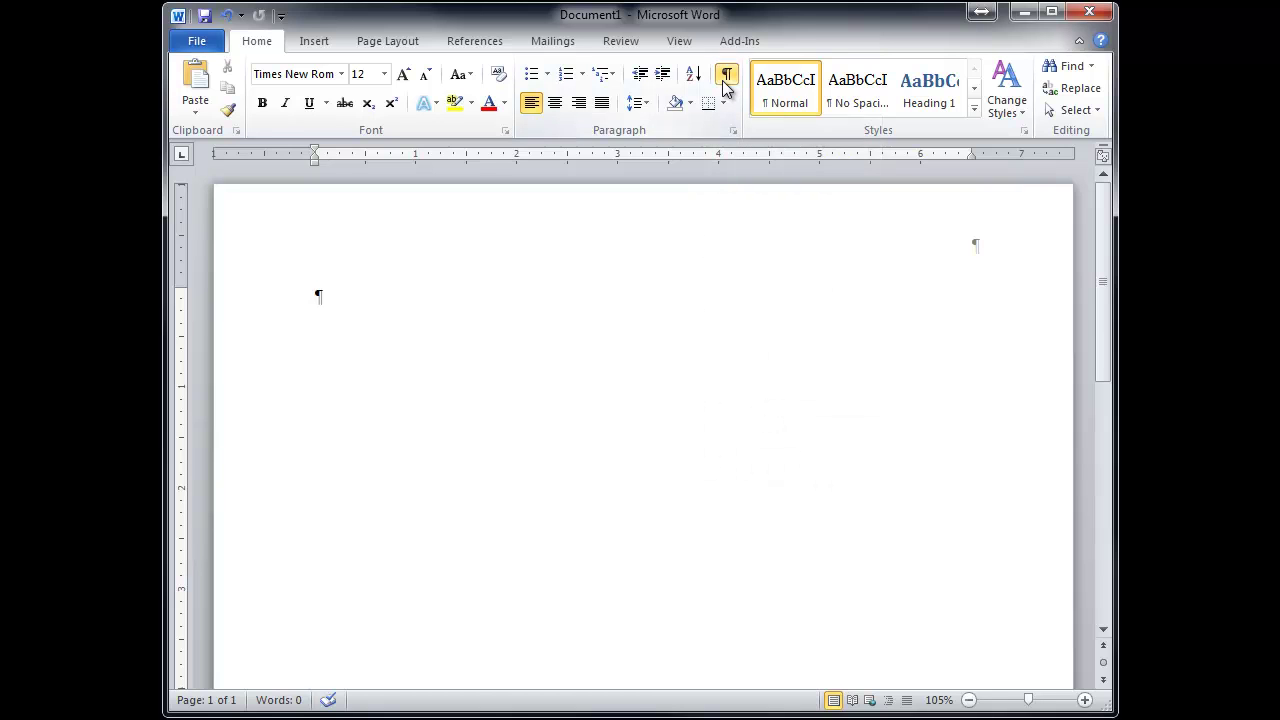
pyautogui.click(726, 86)
pyautogui.click(726, 86)
# Step: Preview the quick styles gallery, and narrow the document window to about half width before widening it again
pyautogui.click(975, 117)
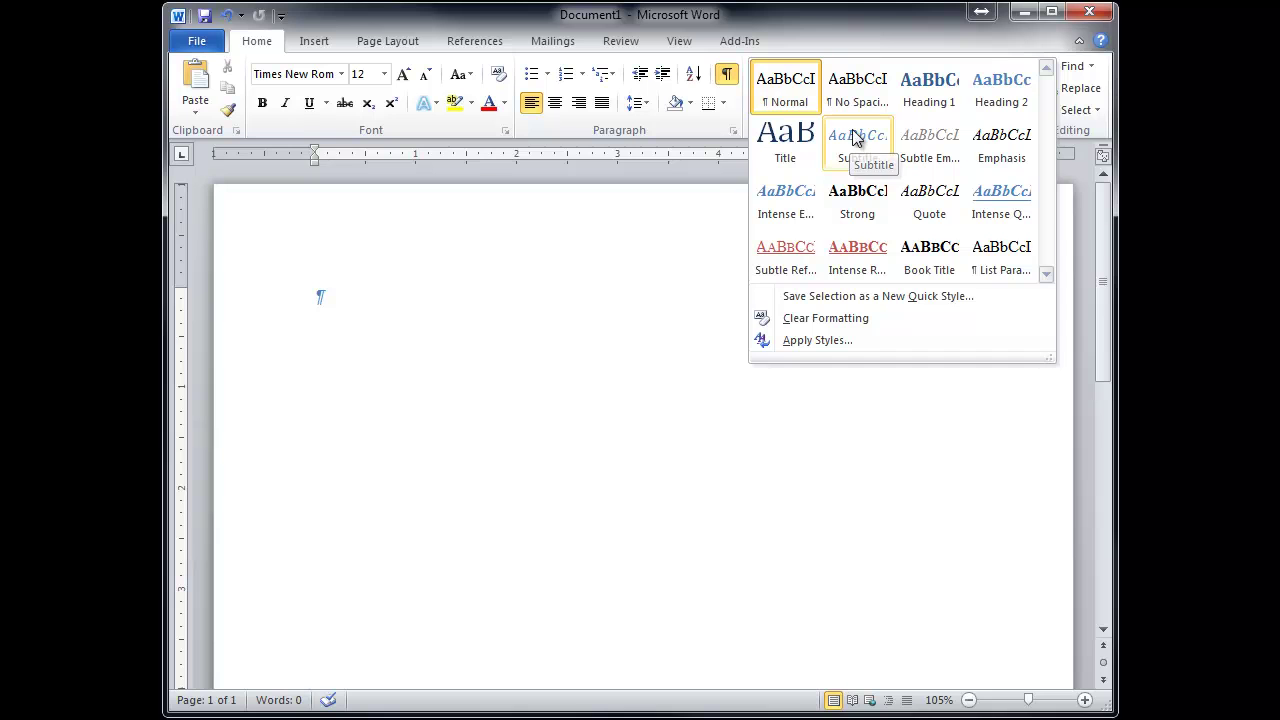
pyautogui.click(365, 311)
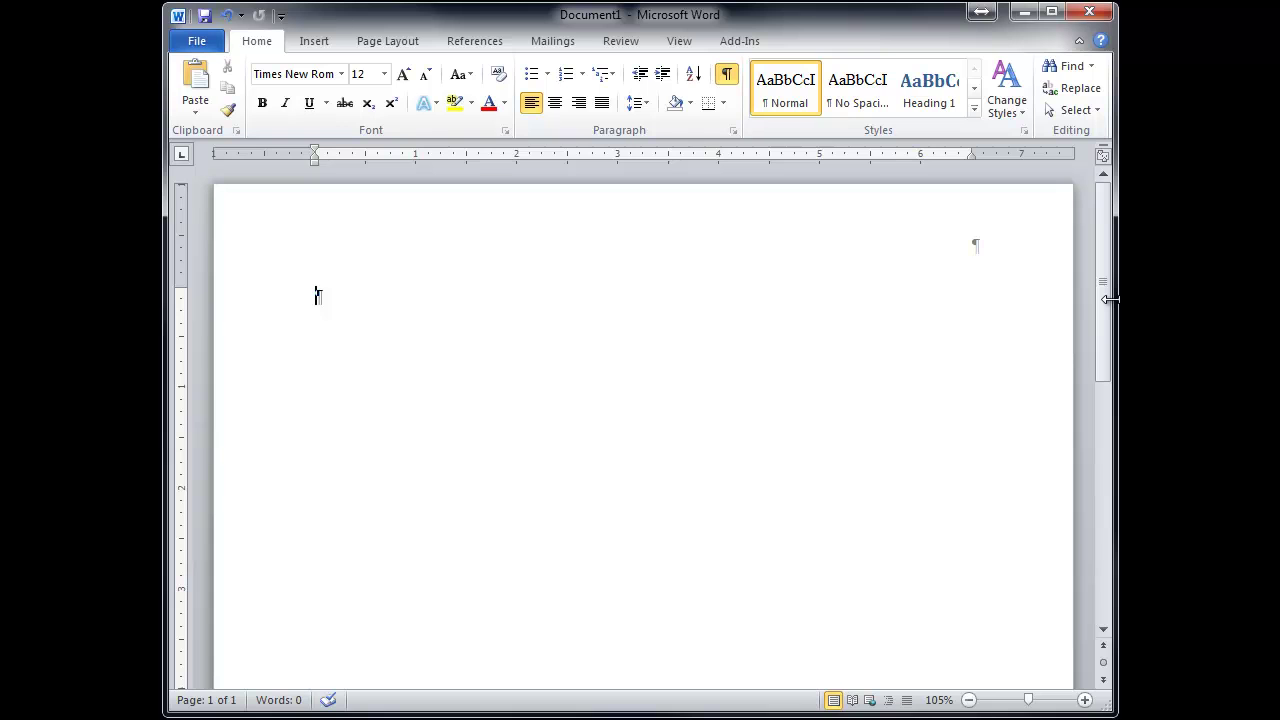
pyautogui.moveTo(1110, 298); pyautogui.dragTo(714, 311)
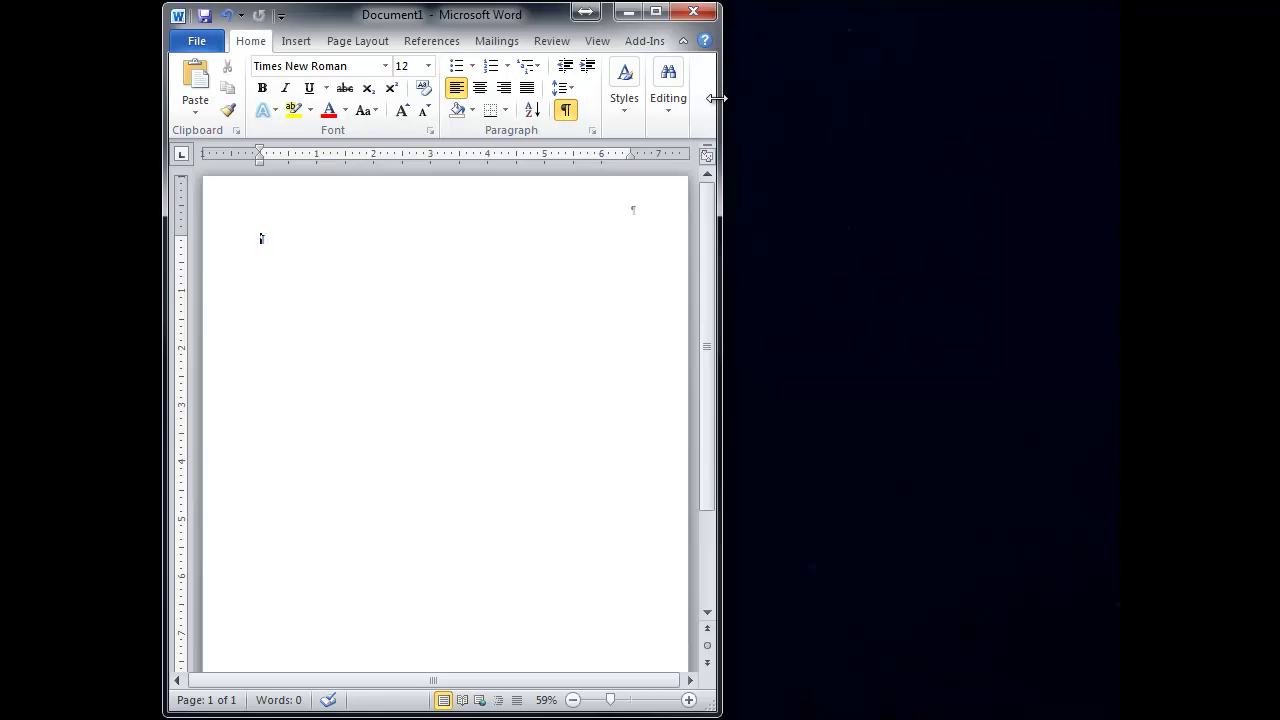
pyautogui.moveTo(717, 98); pyautogui.dragTo(1116, 130)
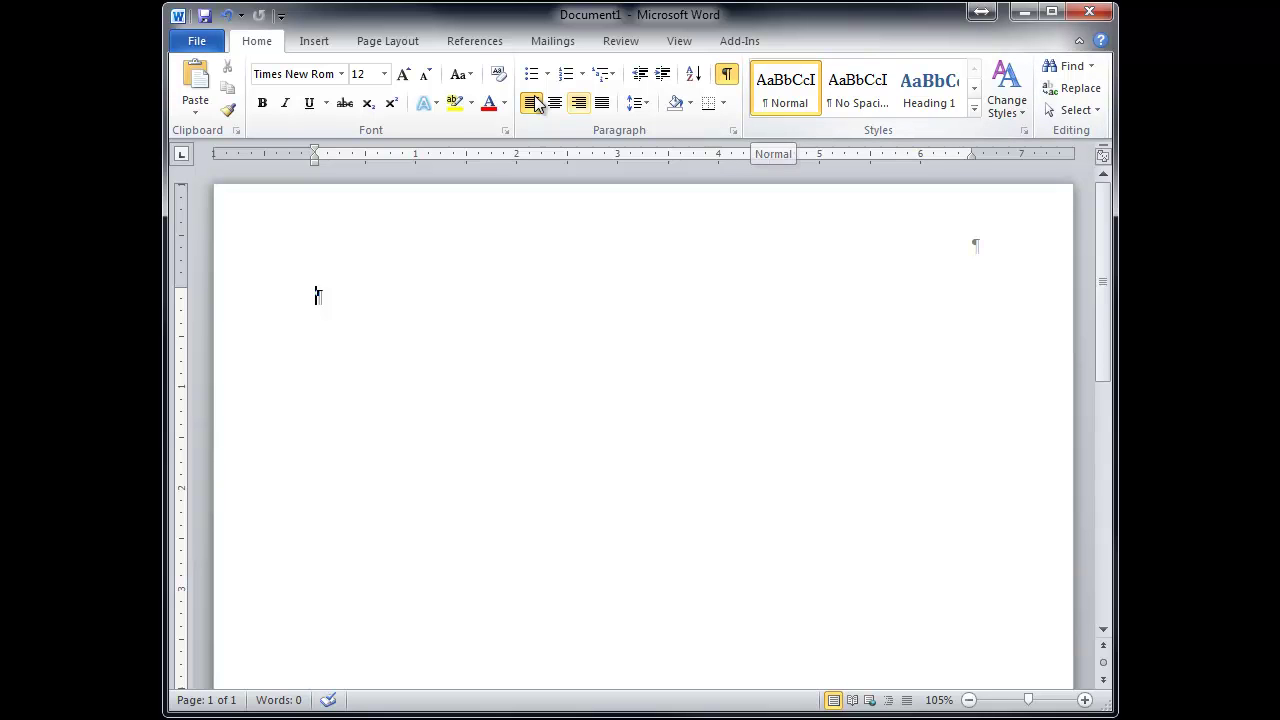
# Step: Browse the insertable symbols in the Wide Latin font and the list of special characters, leaving without inserting any
pyautogui.click(322, 47)
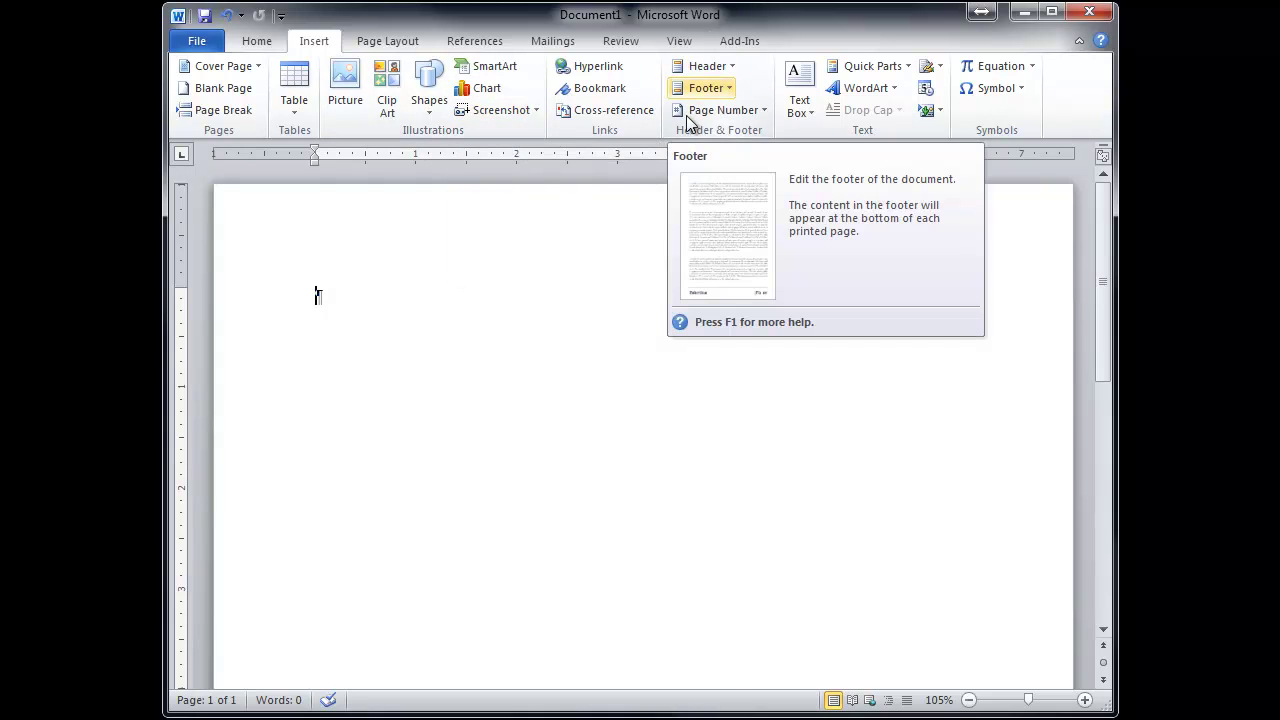
pyautogui.rightClick(444, 217)
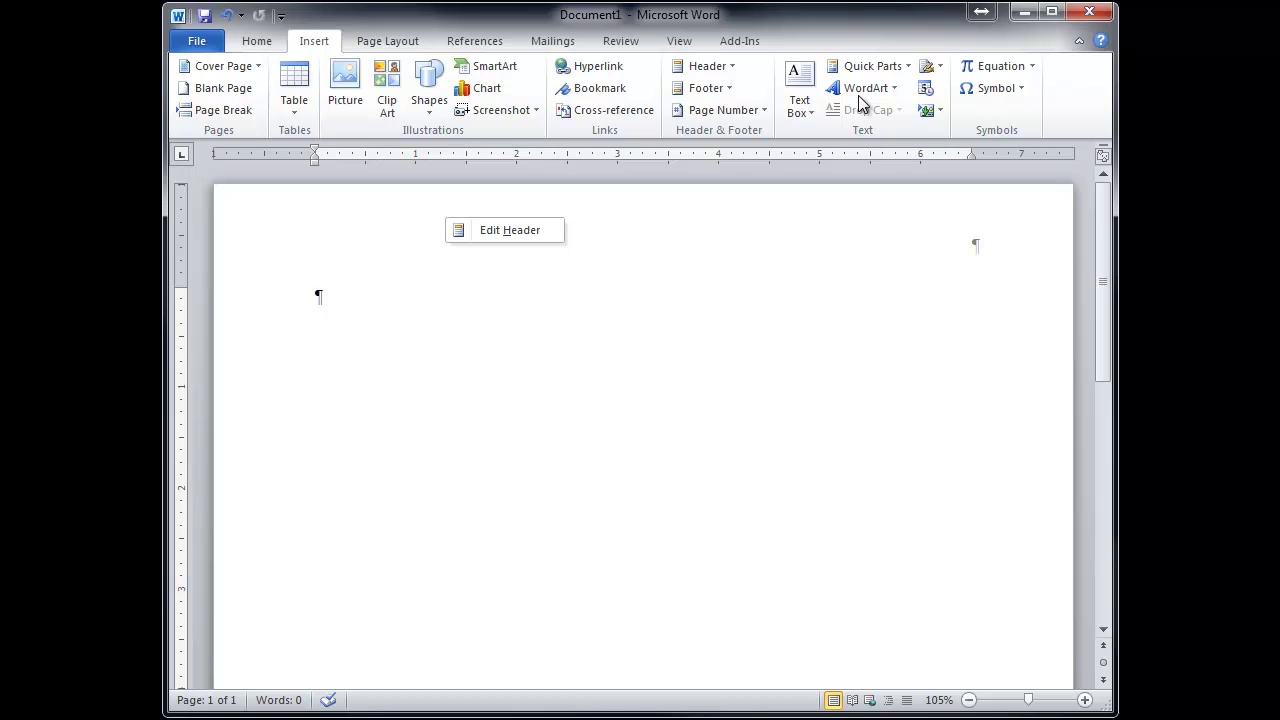
pyautogui.click(1004, 89)
pyautogui.click(1025, 236)
pyautogui.moveTo(1008, 251); pyautogui.dragTo(810, 224)
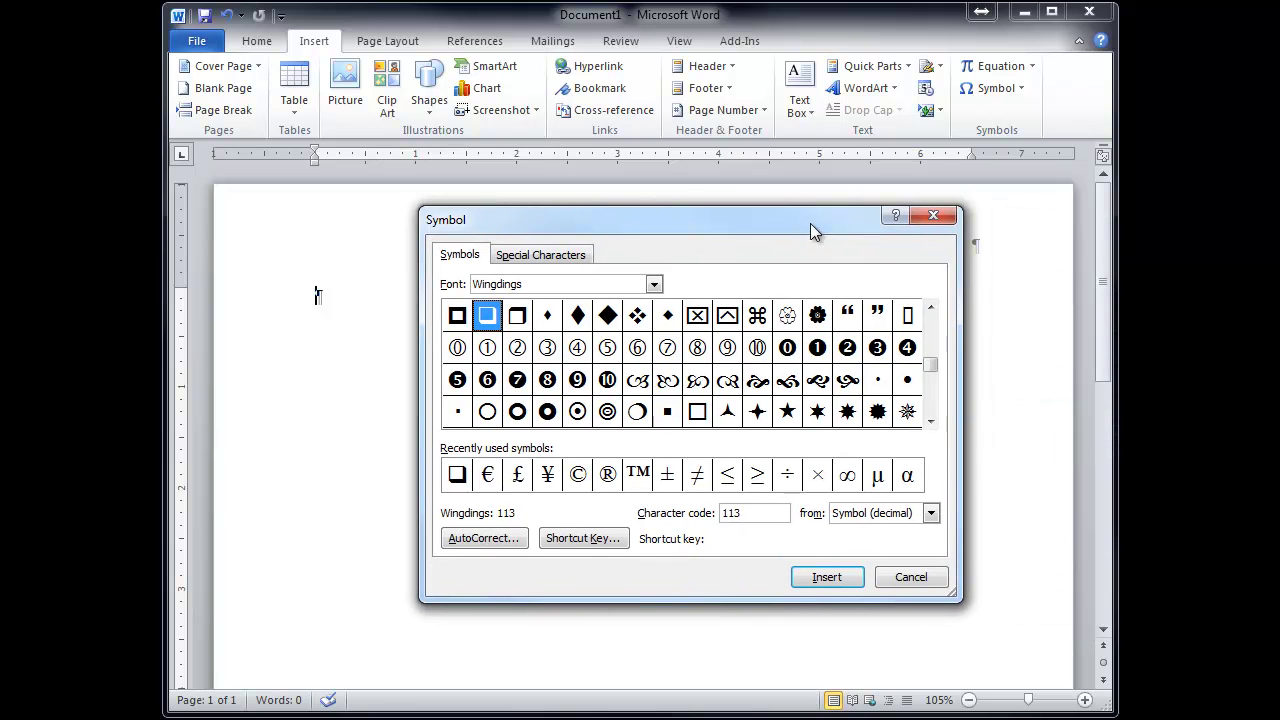
pyautogui.click(654, 285)
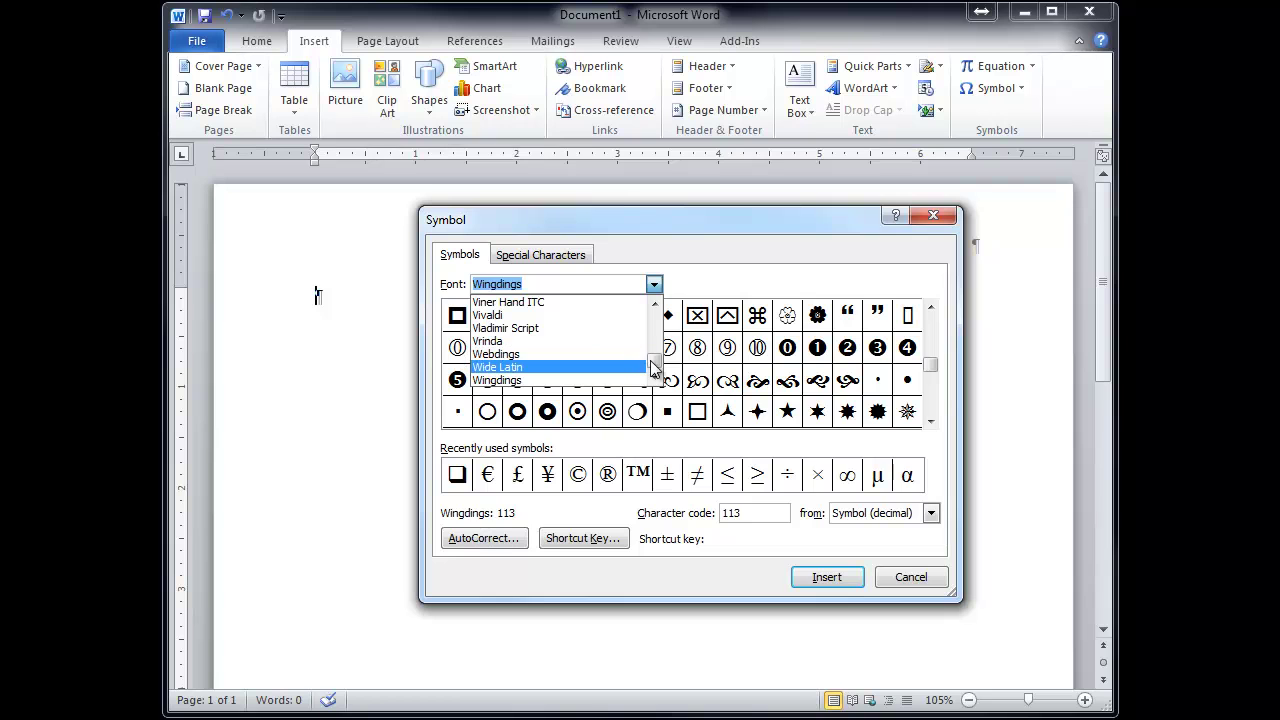
pyautogui.click(610, 367)
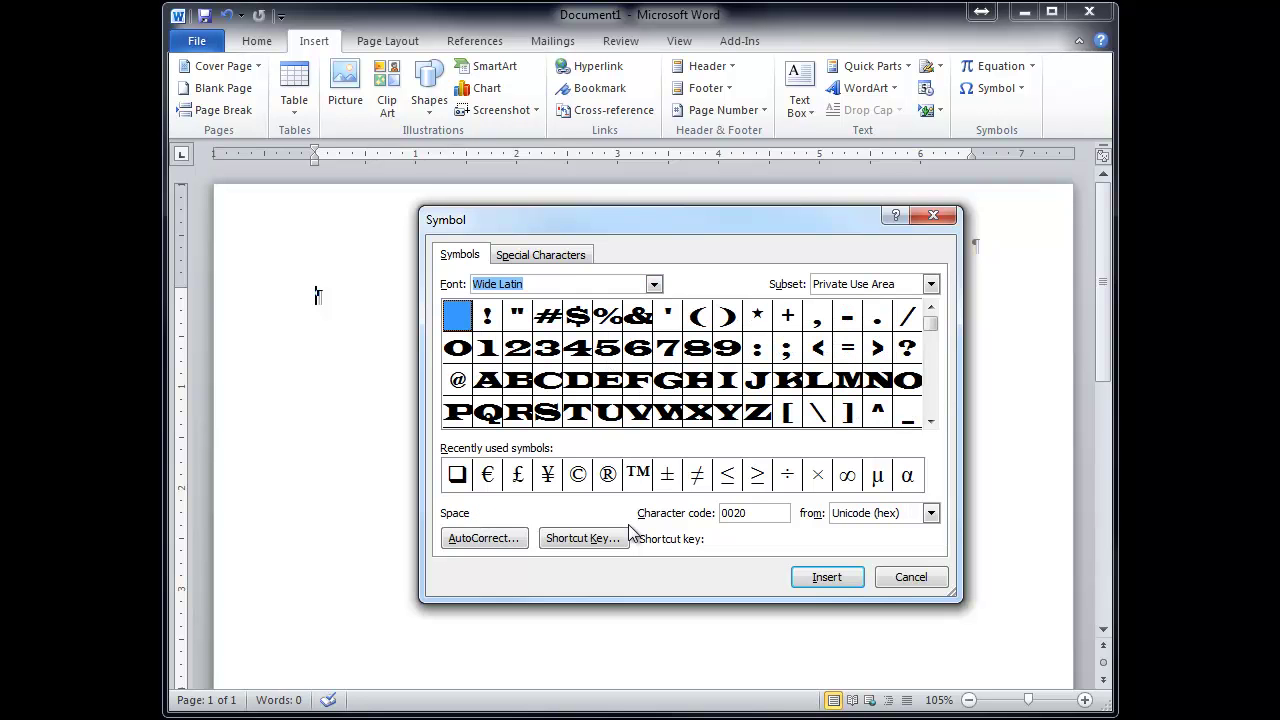
pyautogui.moveTo(930, 322); pyautogui.dragTo(934, 408)
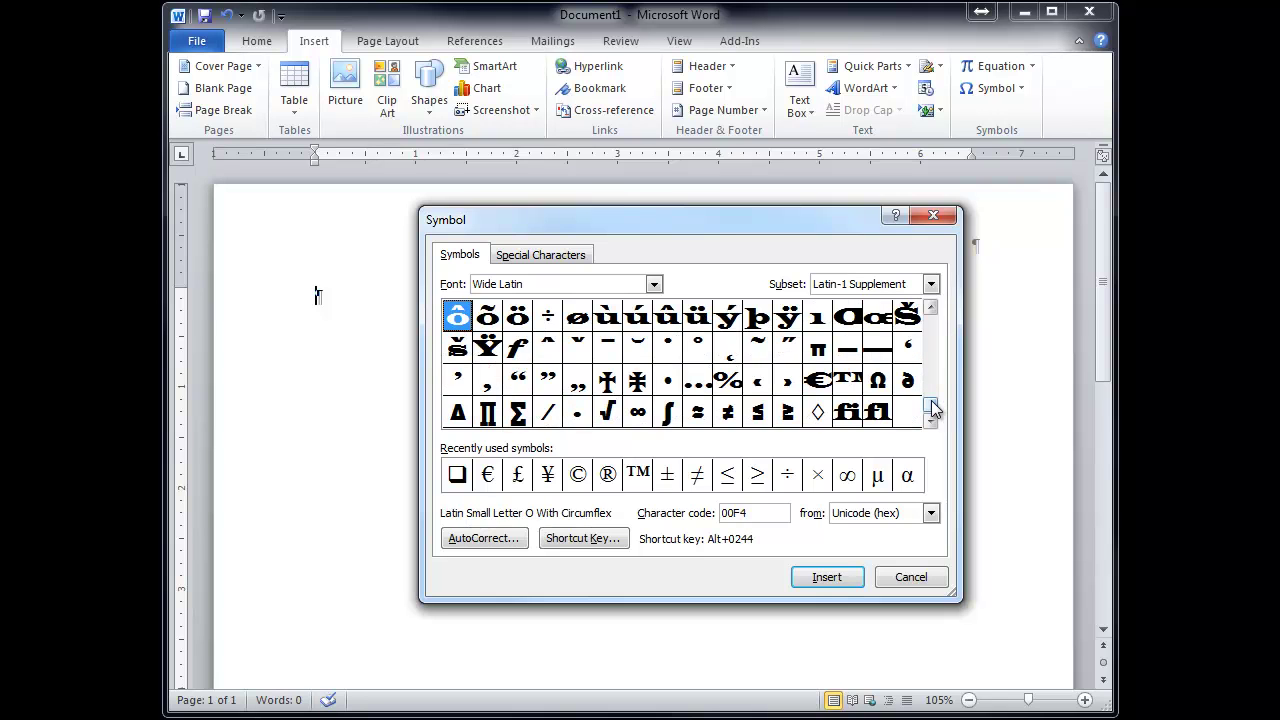
pyautogui.click(560, 258)
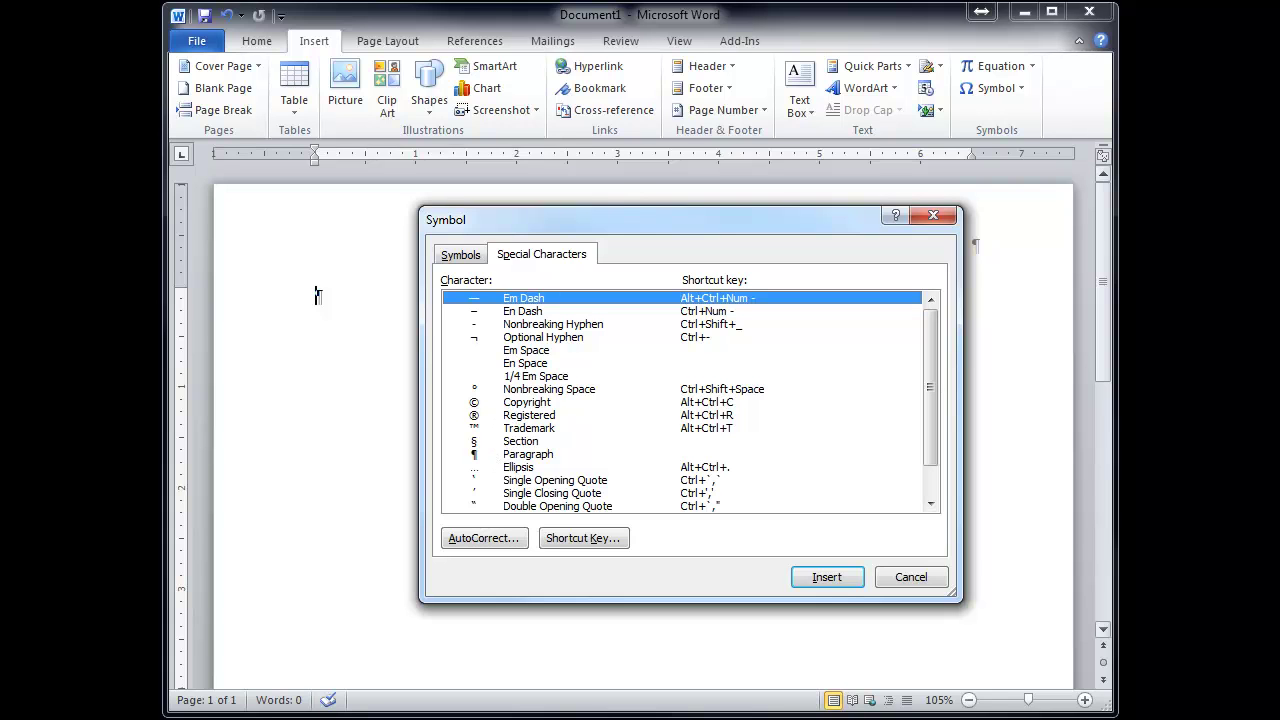
pyautogui.click(929, 581)
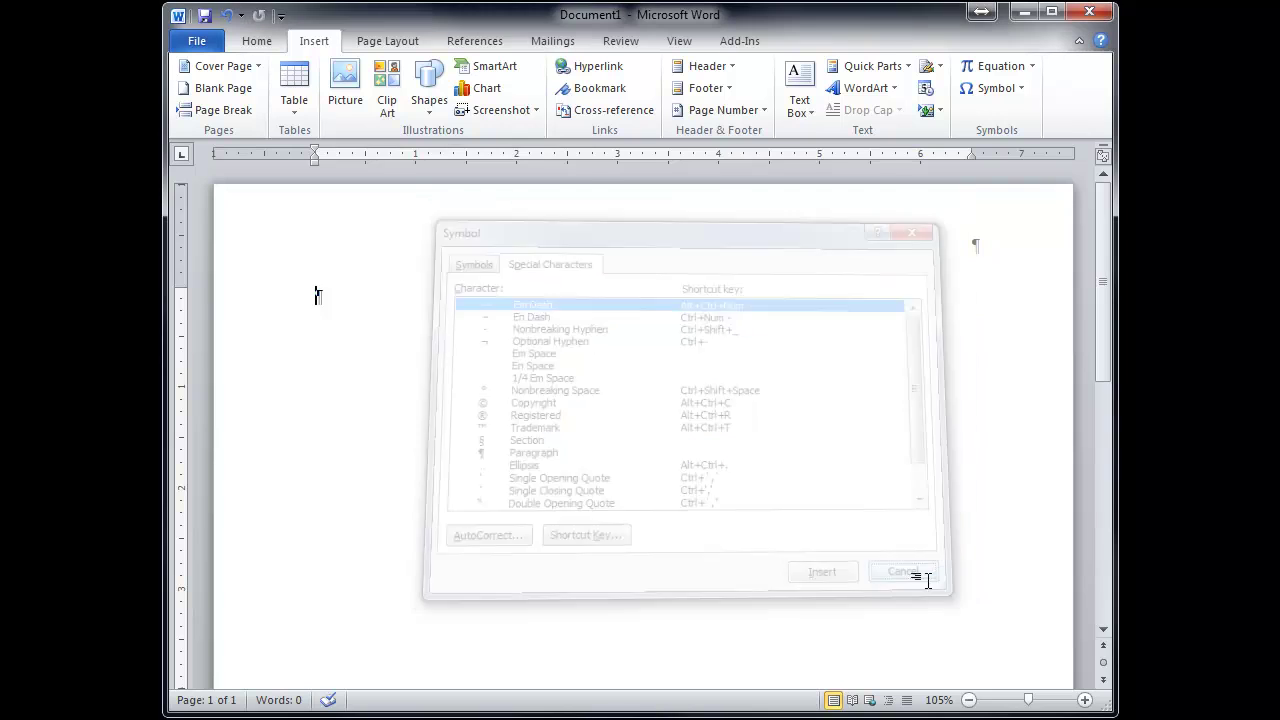
# Step: Examine the page layout choices for orientation and watermarks, along with the paragraph indent and spacing settings
pyautogui.click(383, 45)
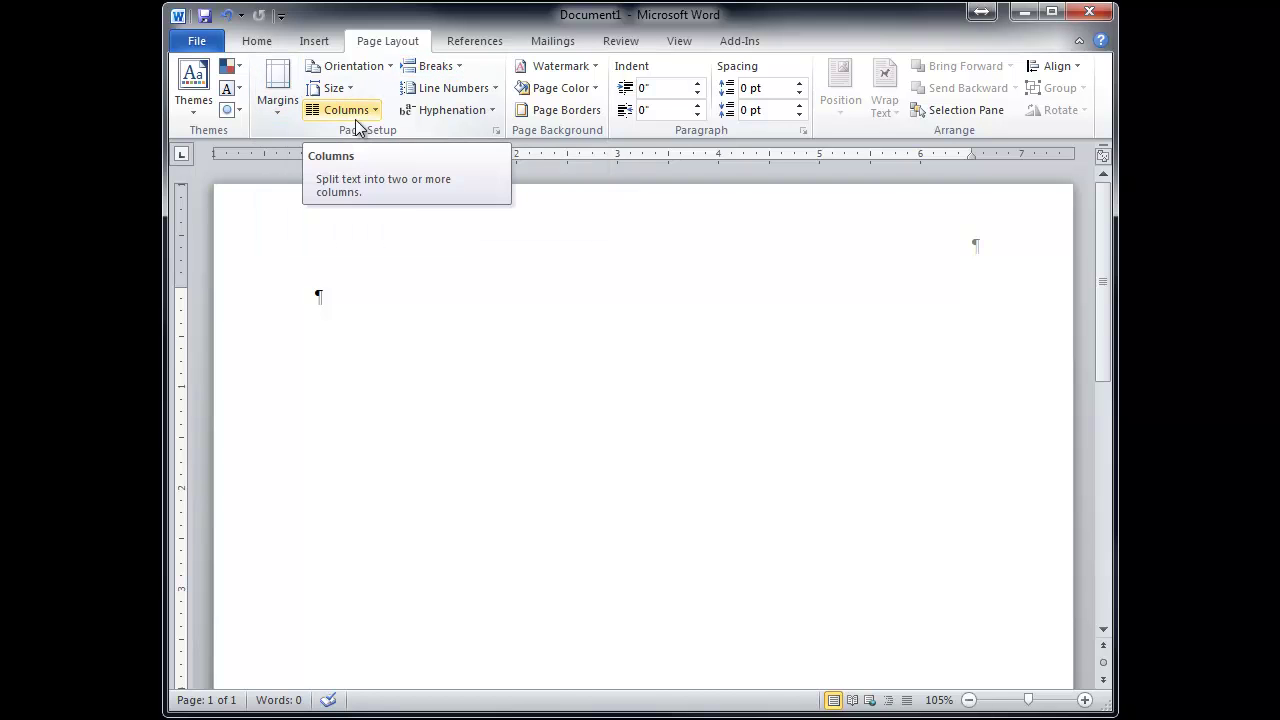
pyautogui.click(380, 70)
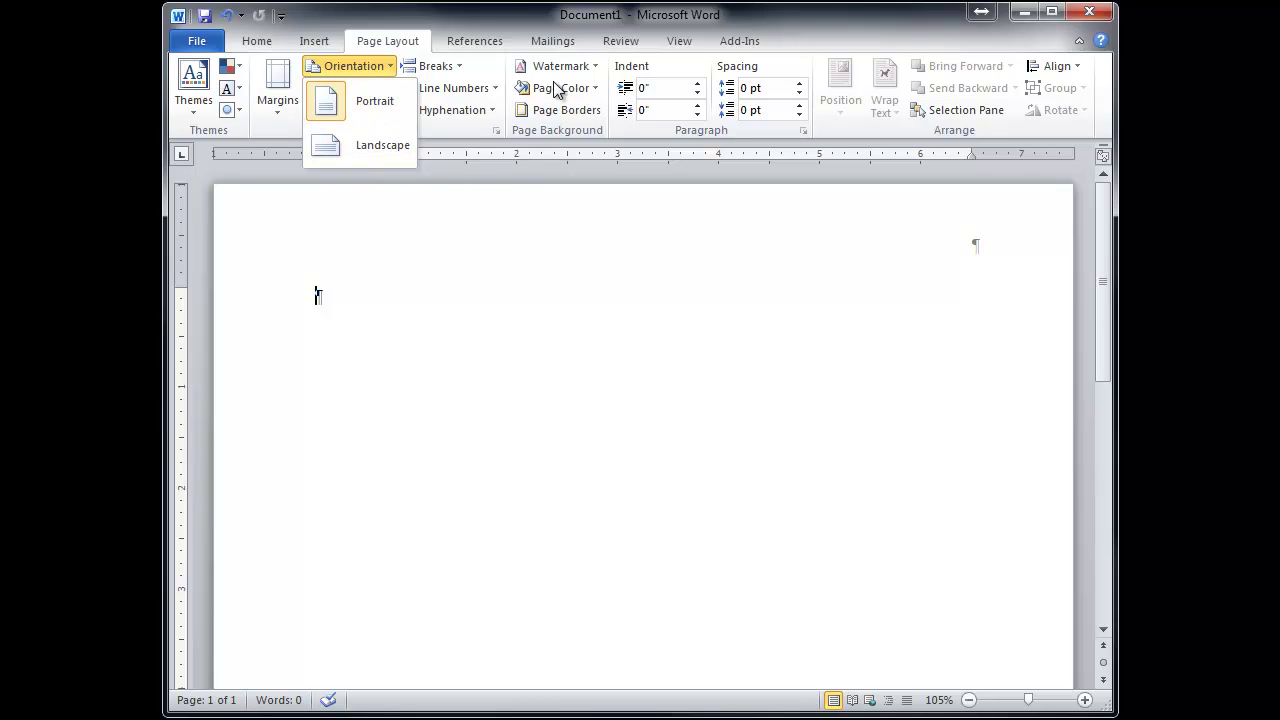
pyautogui.click(591, 68)
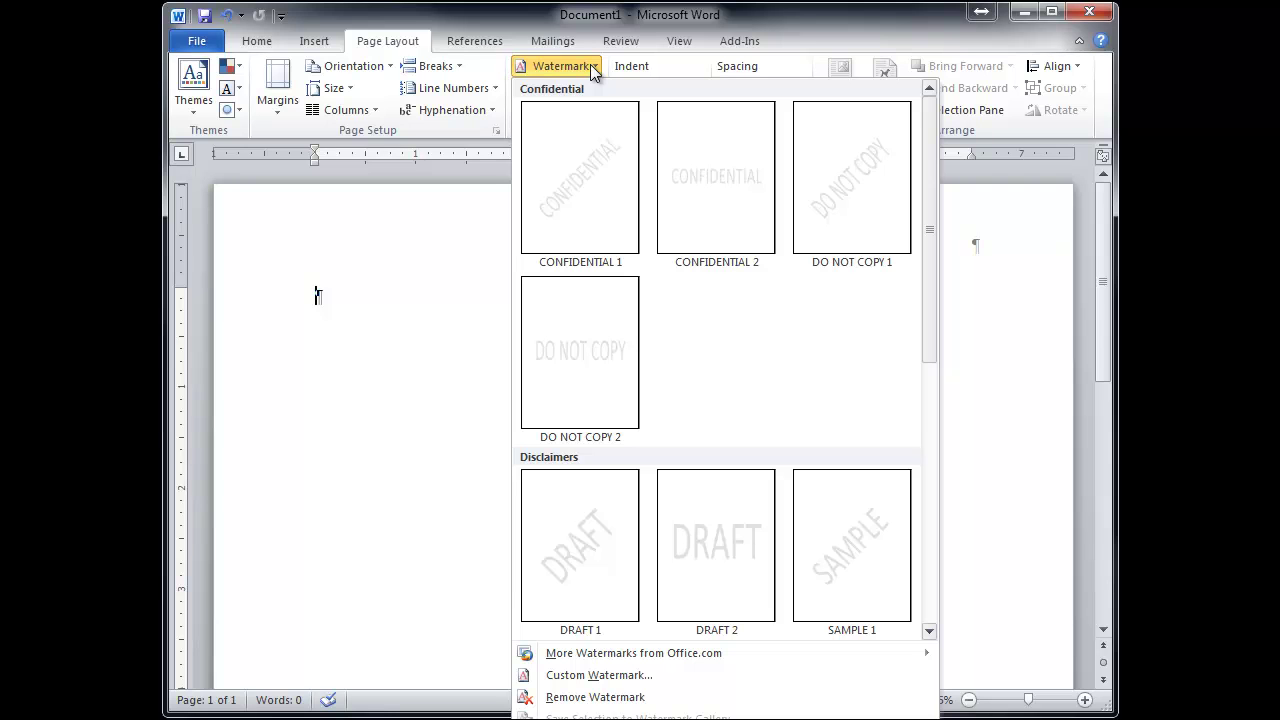
pyautogui.click(445, 319)
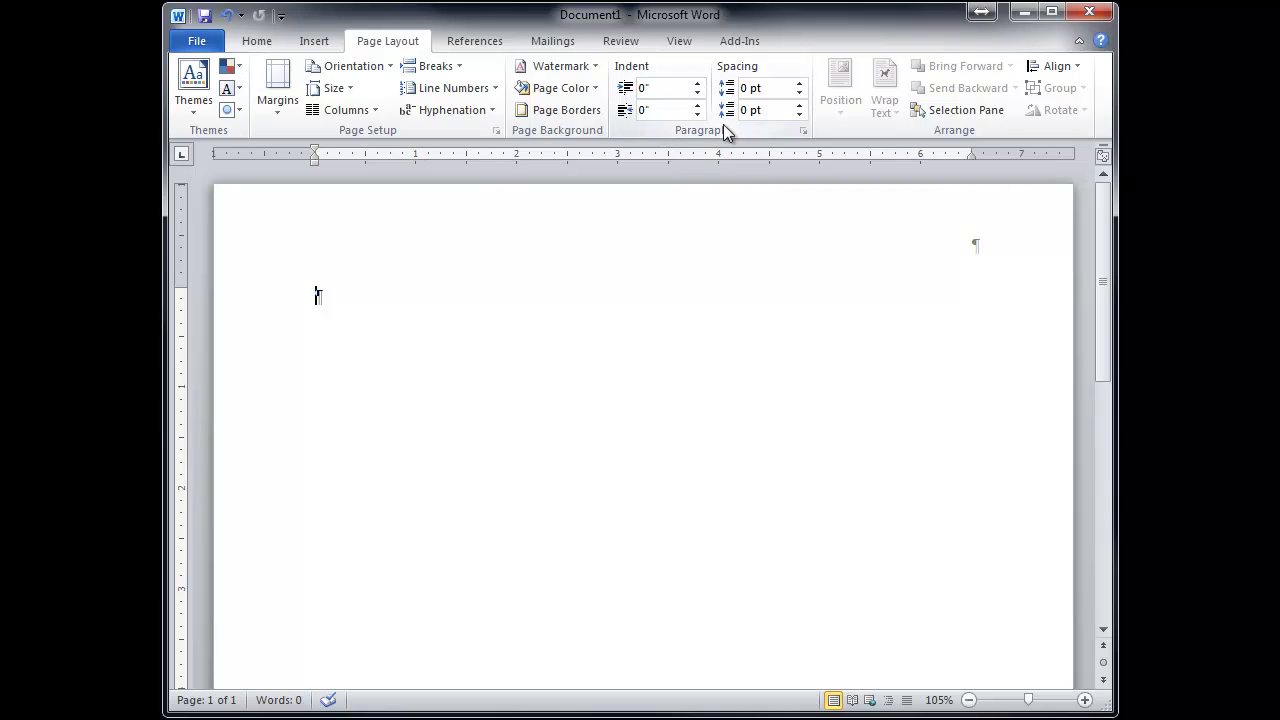
pyautogui.click(803, 131)
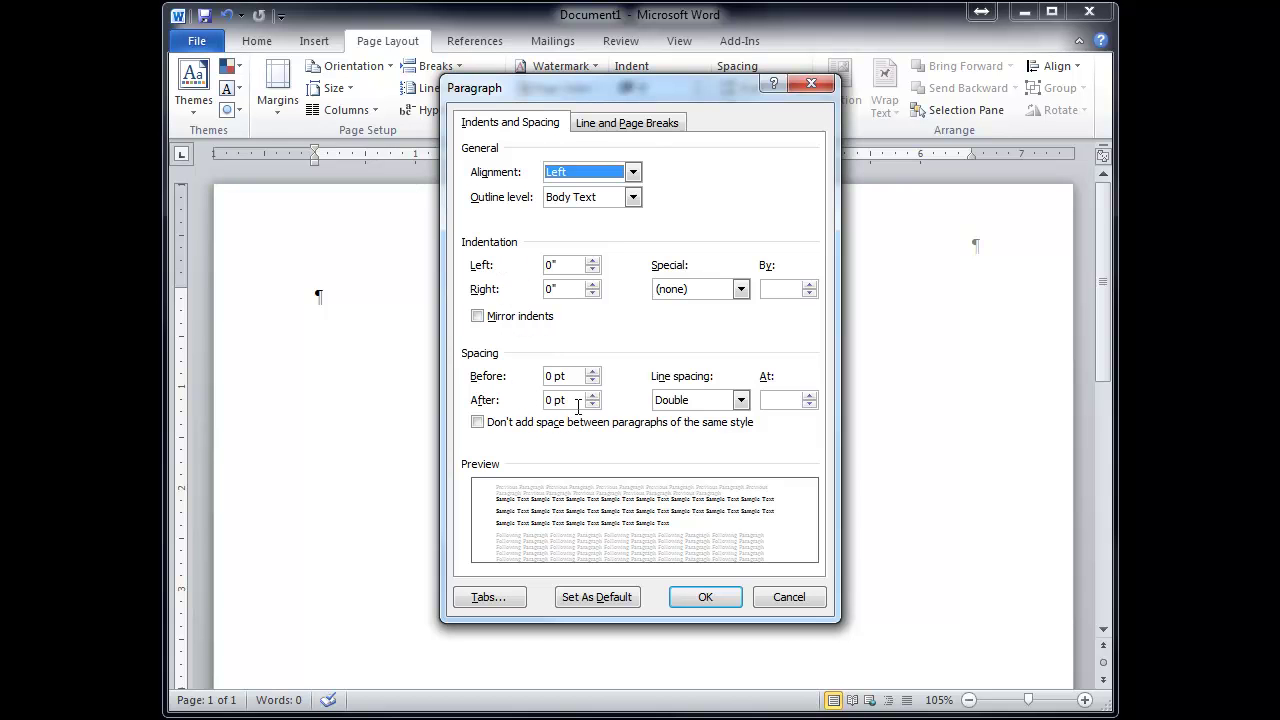
pyautogui.click(811, 83)
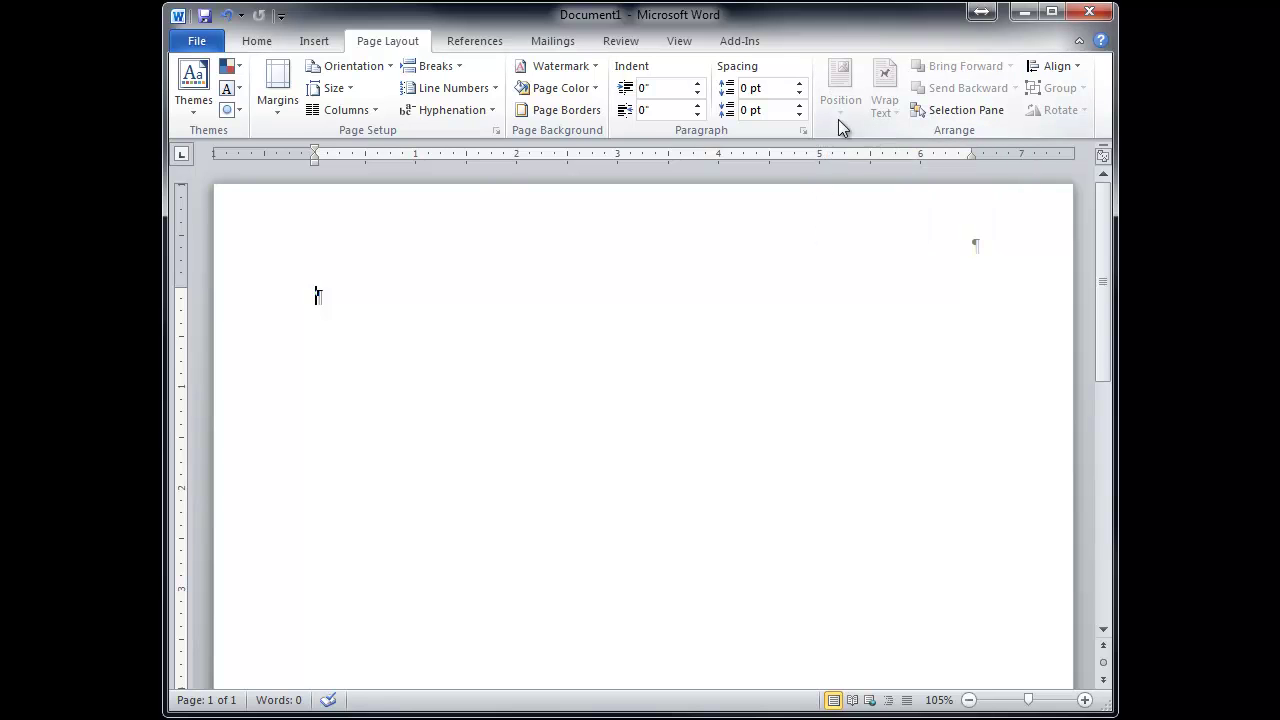
# Step: Review the available commands for references and for mailings
pyautogui.click(465, 45)
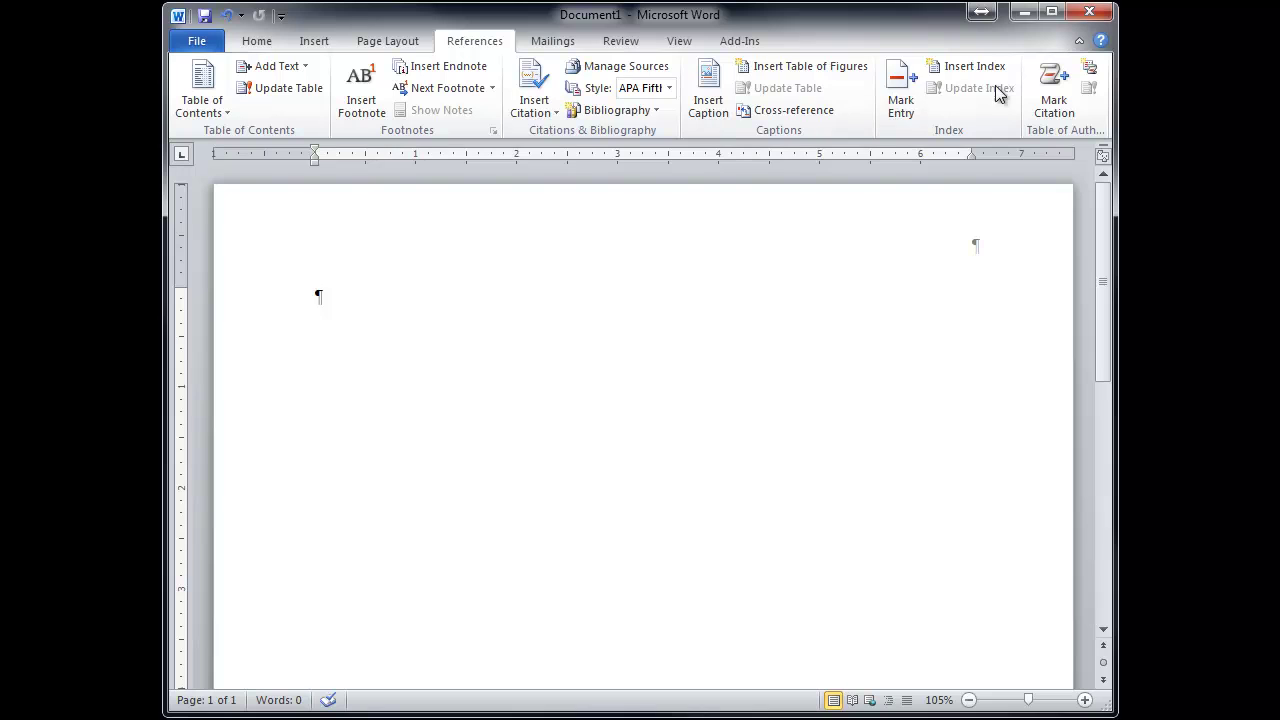
pyautogui.click(558, 42)
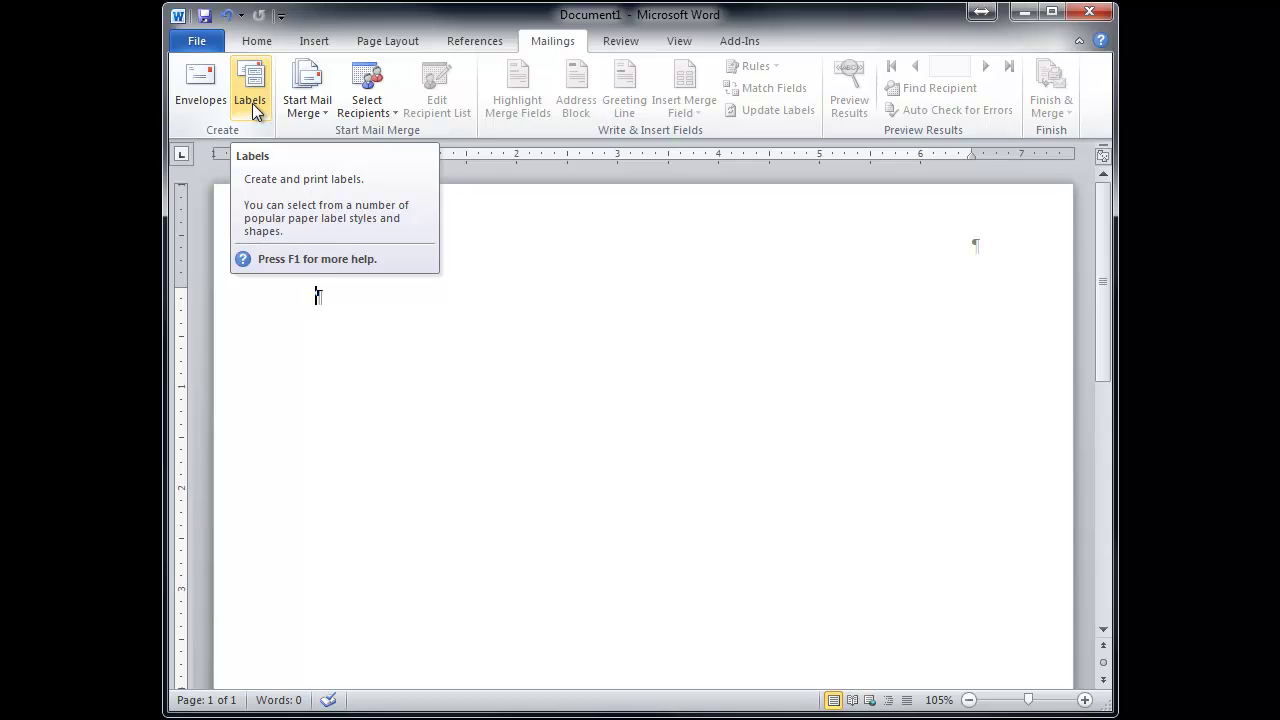
# Step: Enter the word "brilliant" in the document and replace it with its synonym "vivid"
pyautogui.click(635, 40)
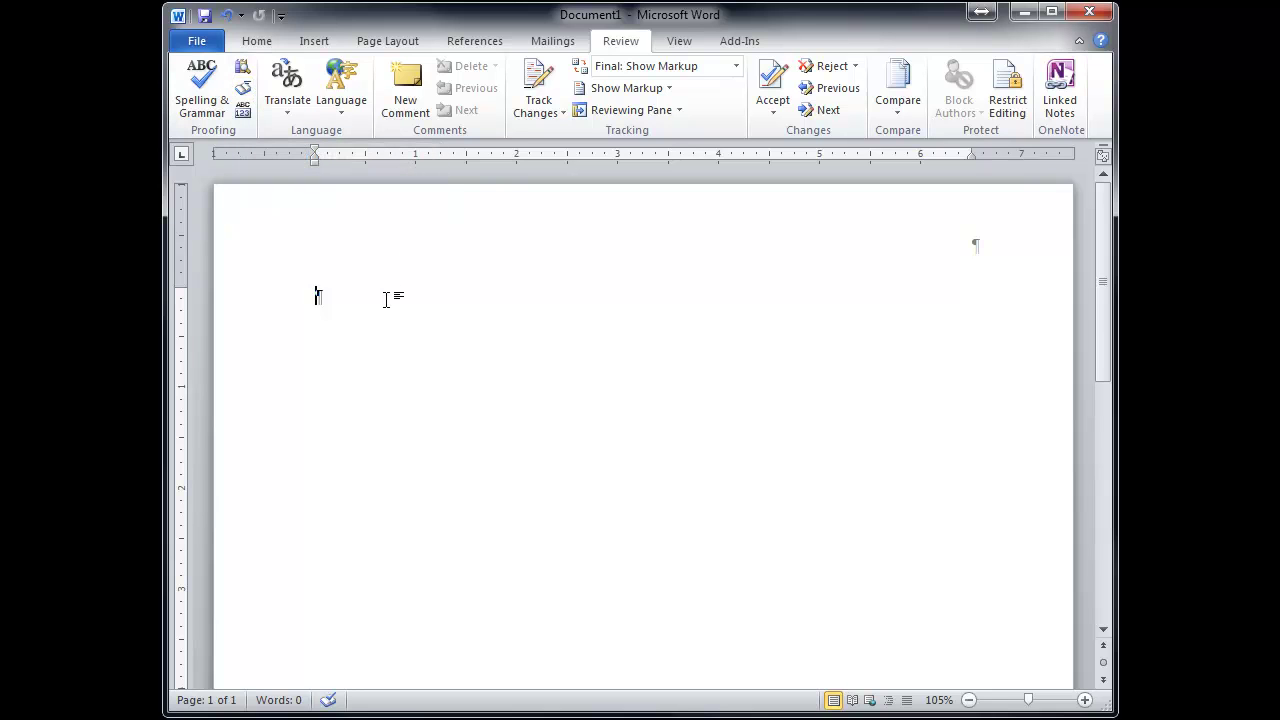
pyautogui.write('brill')
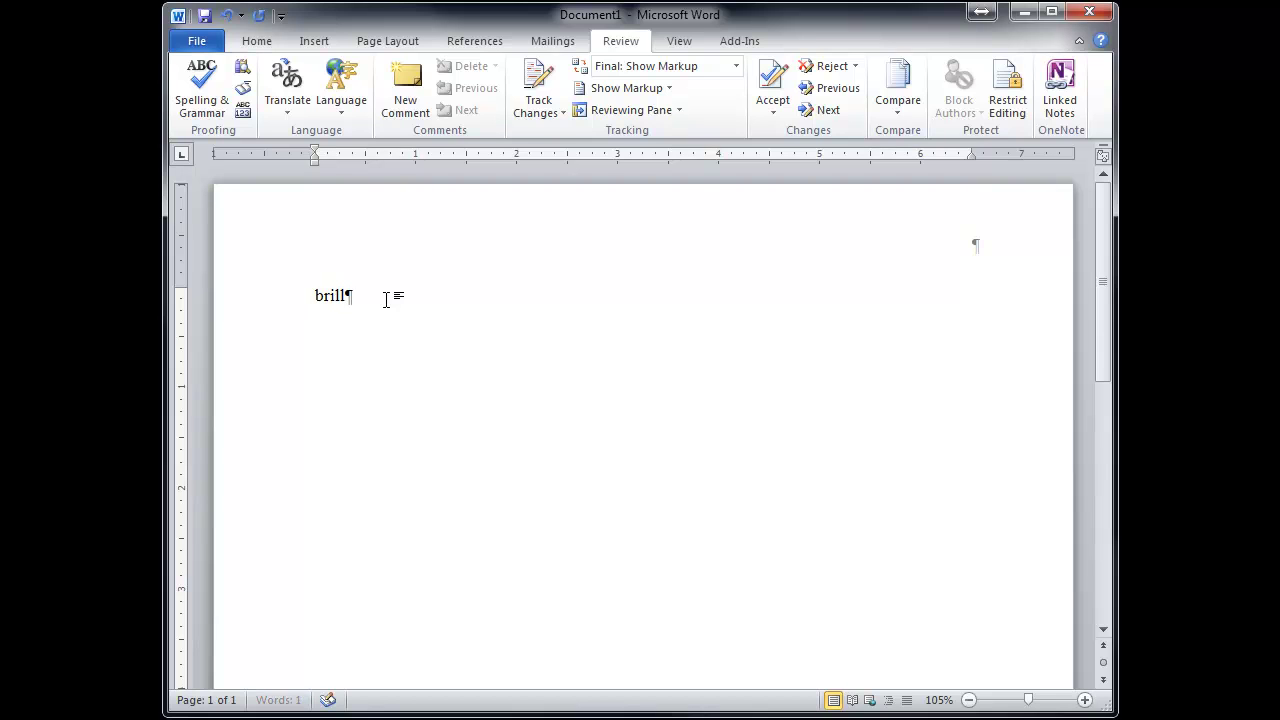
pyautogui.write('iant')
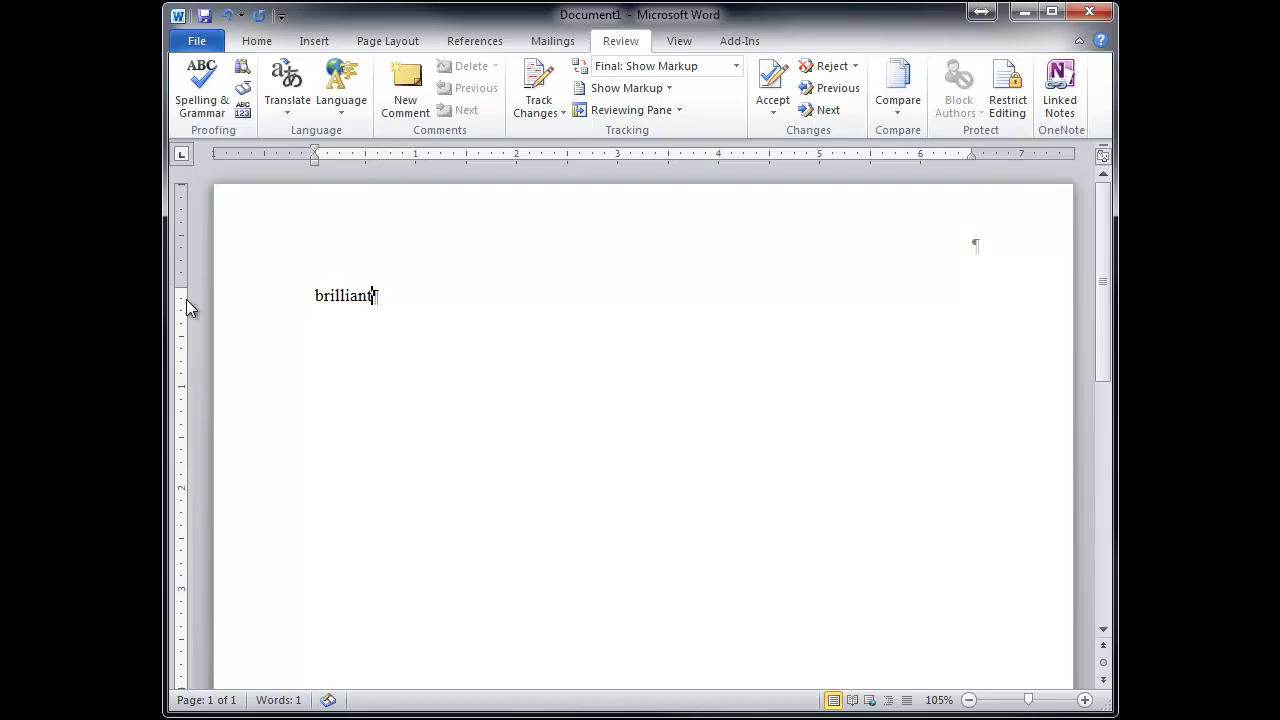
pyautogui.rightClick(327, 299)
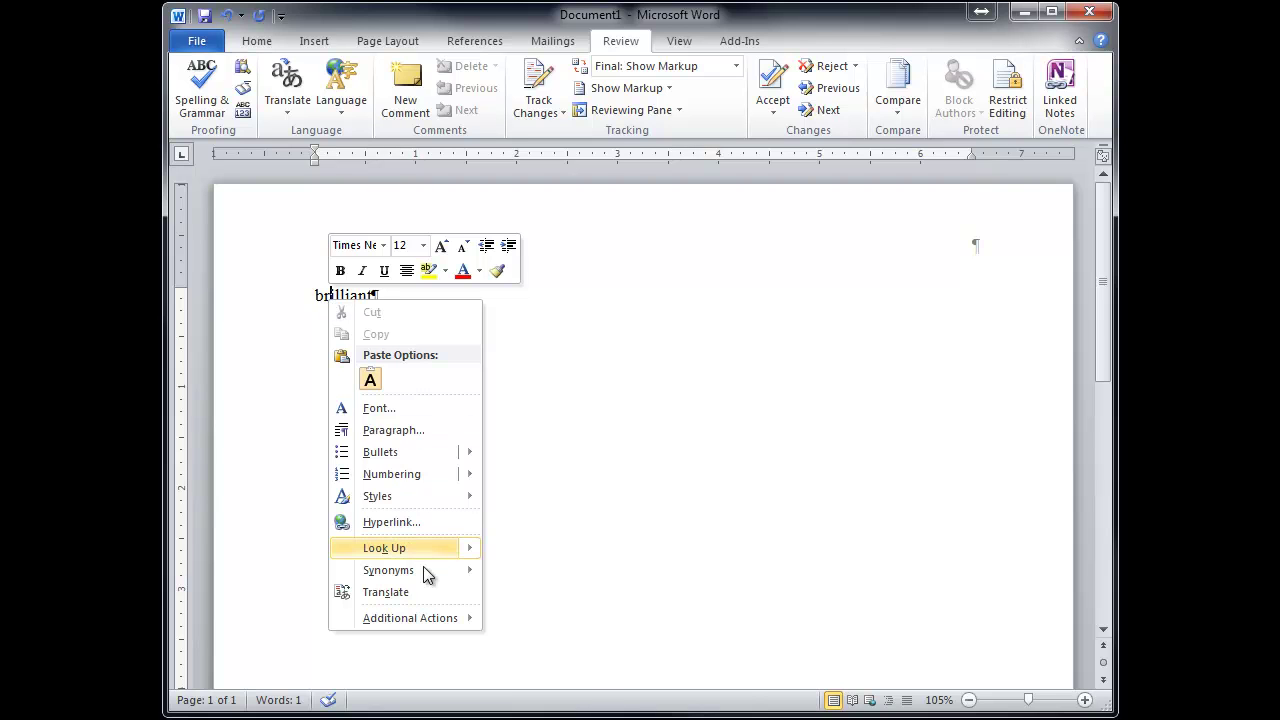
pyautogui.moveTo(420, 550)
pyautogui.moveTo(411, 572)
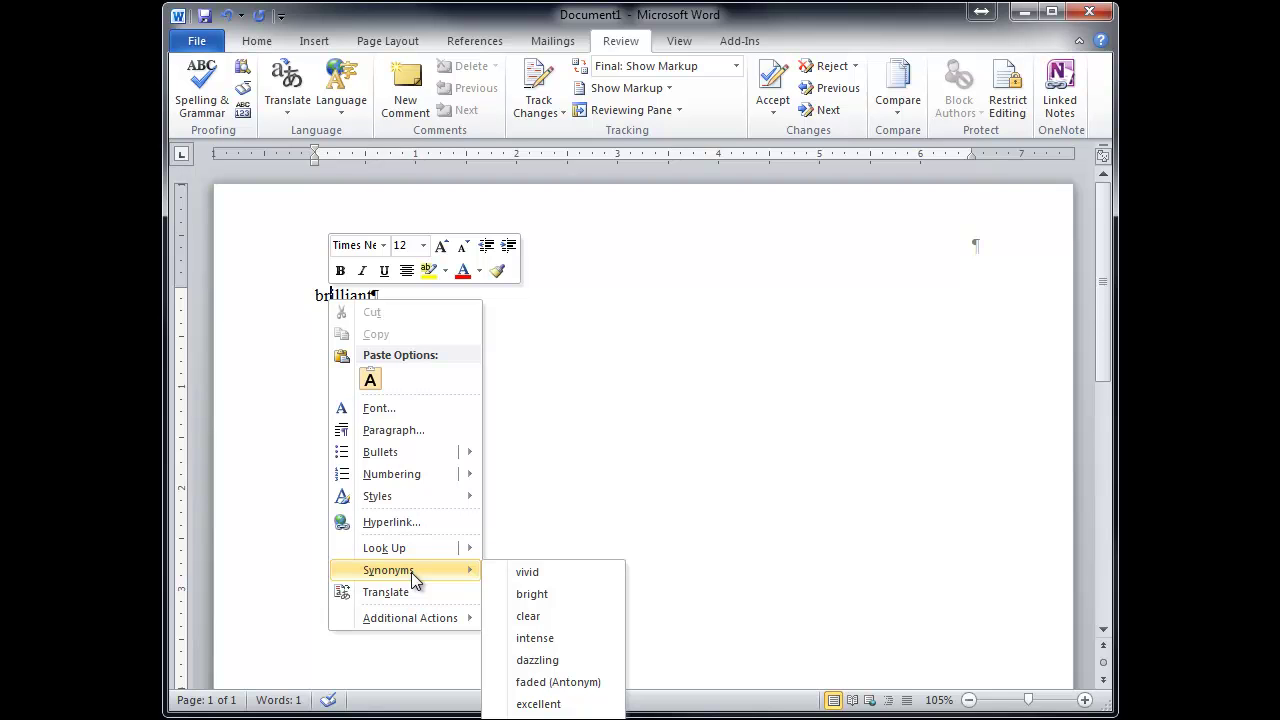
pyautogui.click(512, 572)
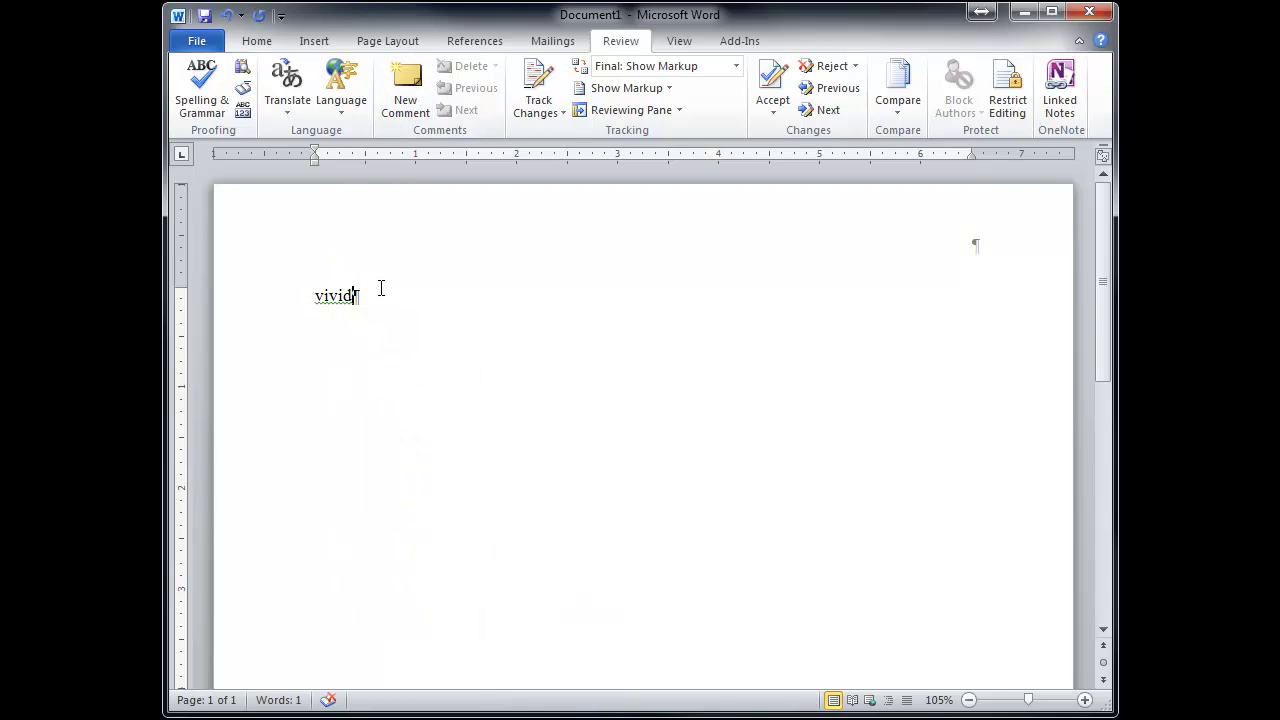
# Step: Attach the comment "Wow, what a great word!" to the word "vivid", and delete that comment
pyautogui.click(405, 95)
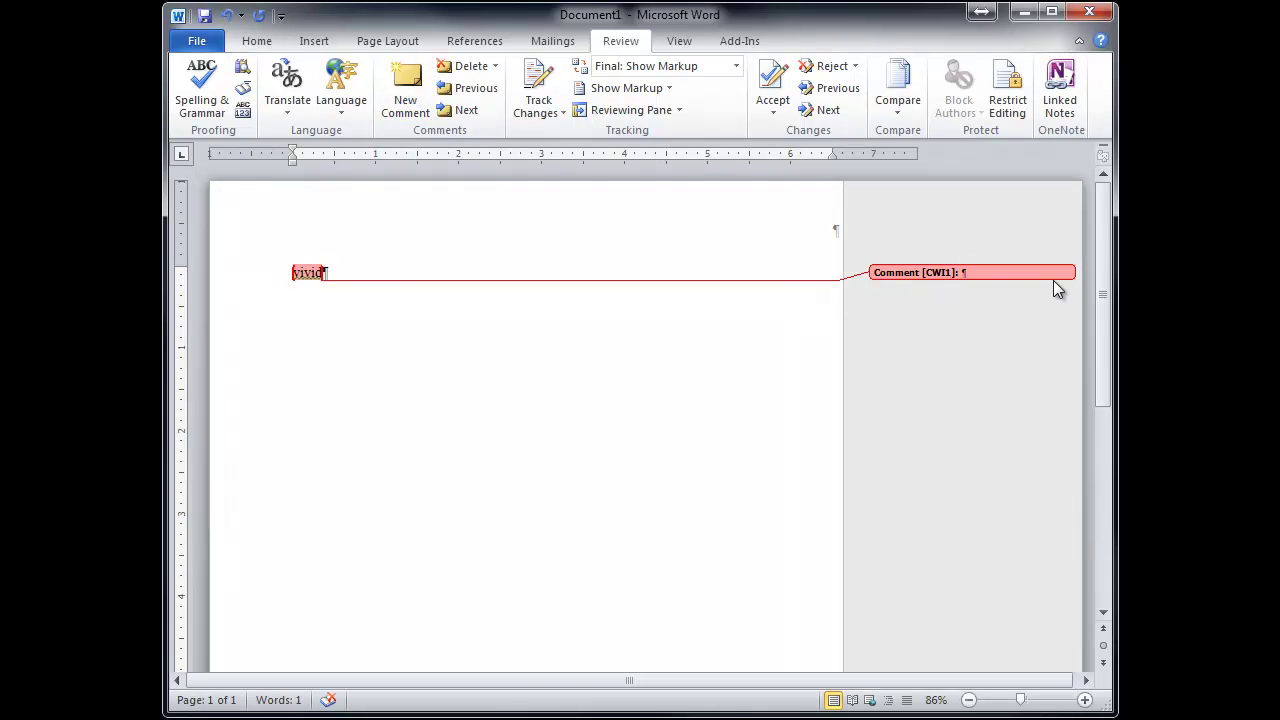
pyautogui.write('Wow, what a great word!')
pyautogui.click(538, 323)
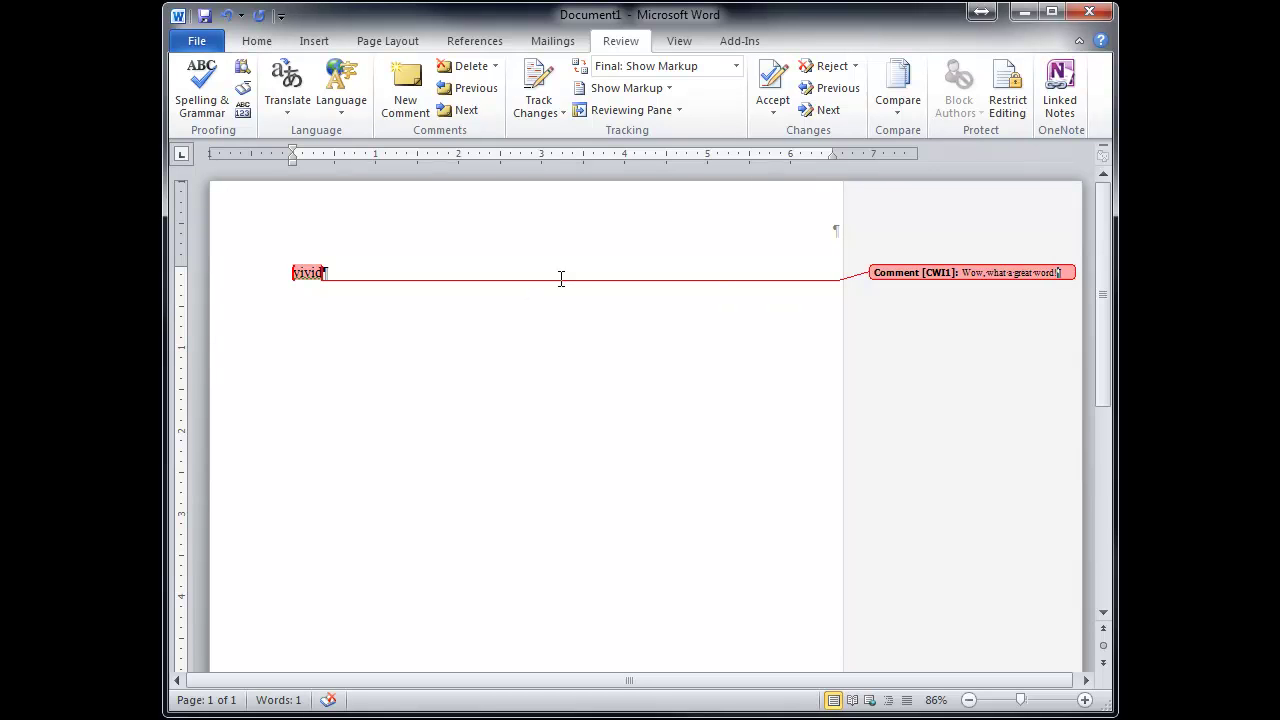
pyautogui.click(472, 68)
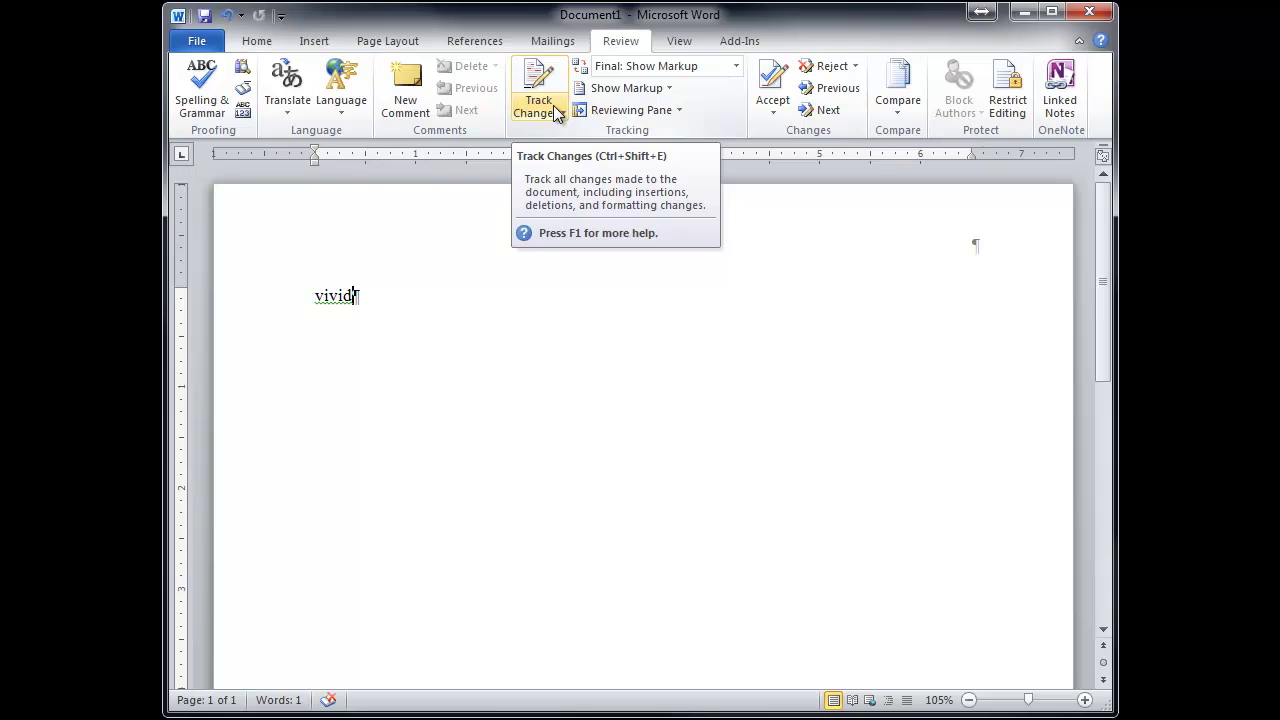
# Step: Replace the word "vivid" with the YouTube video embed code and turn on Track Changes
pyautogui.click(280, 297)
pyautogui.write('<object width="420" height="315"><param name="movie" value="http://www.youtube.com/v/fmwUYuiCDsI?version=3&amp;hl=en_US&amp;rel=0"></param><param name="allowFullScreen" value="true"></param><param name="allowscriptaccess" value="always"></param><embed src="http://www.youtube.com/v/fmwUYuiCDsI?version=3&amp;hl=en_US&amp;rel=0" type="application/x-shockwave-flash" width="420" height="315" allowscriptaccess="always" allowfullscreen="true"></embed></object>')
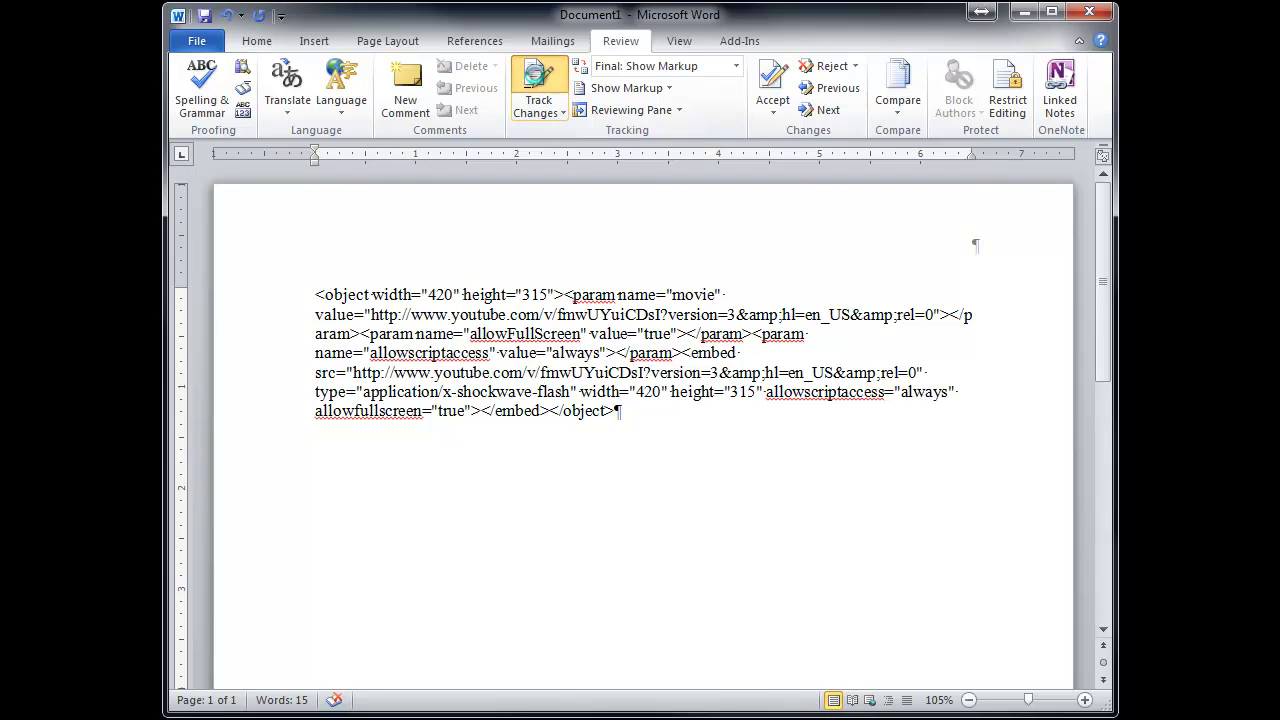
pyautogui.click(538, 88)
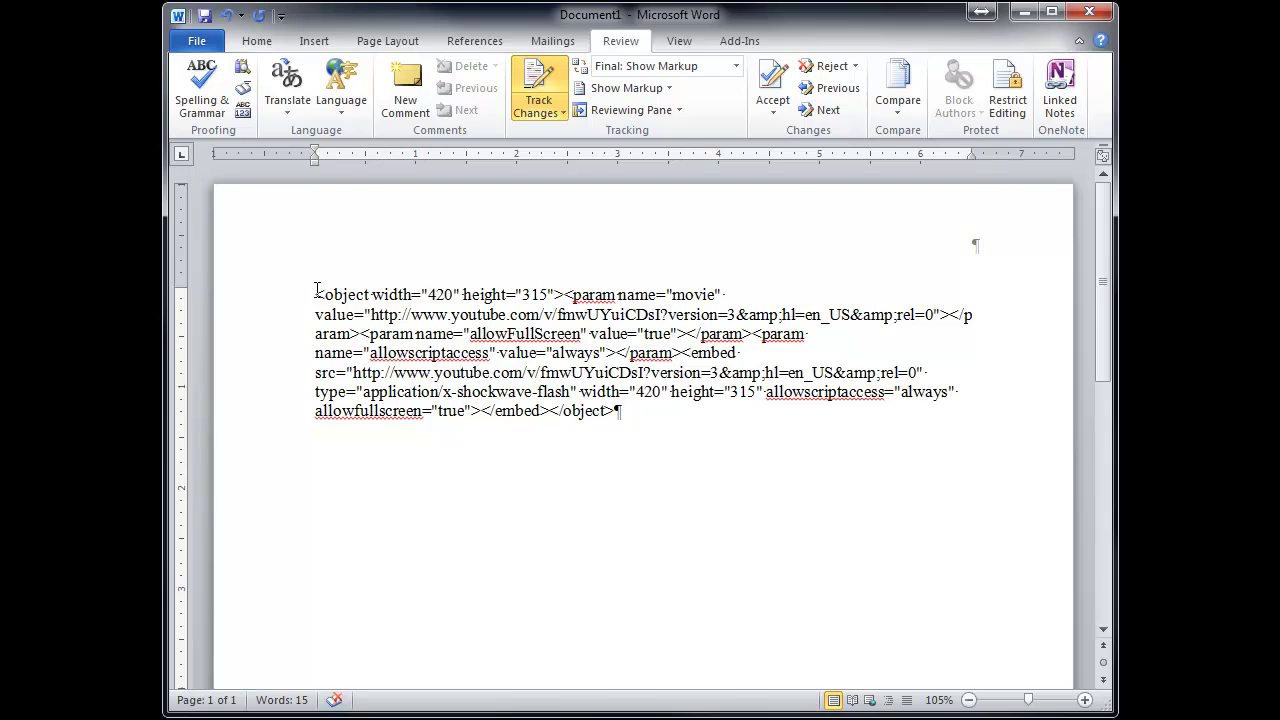
# Step: Delete the first line of the embed code and add a new paragraph below it reading "Maybe add this instead."
pyautogui.moveTo(316, 294); pyautogui.dragTo(748, 292)
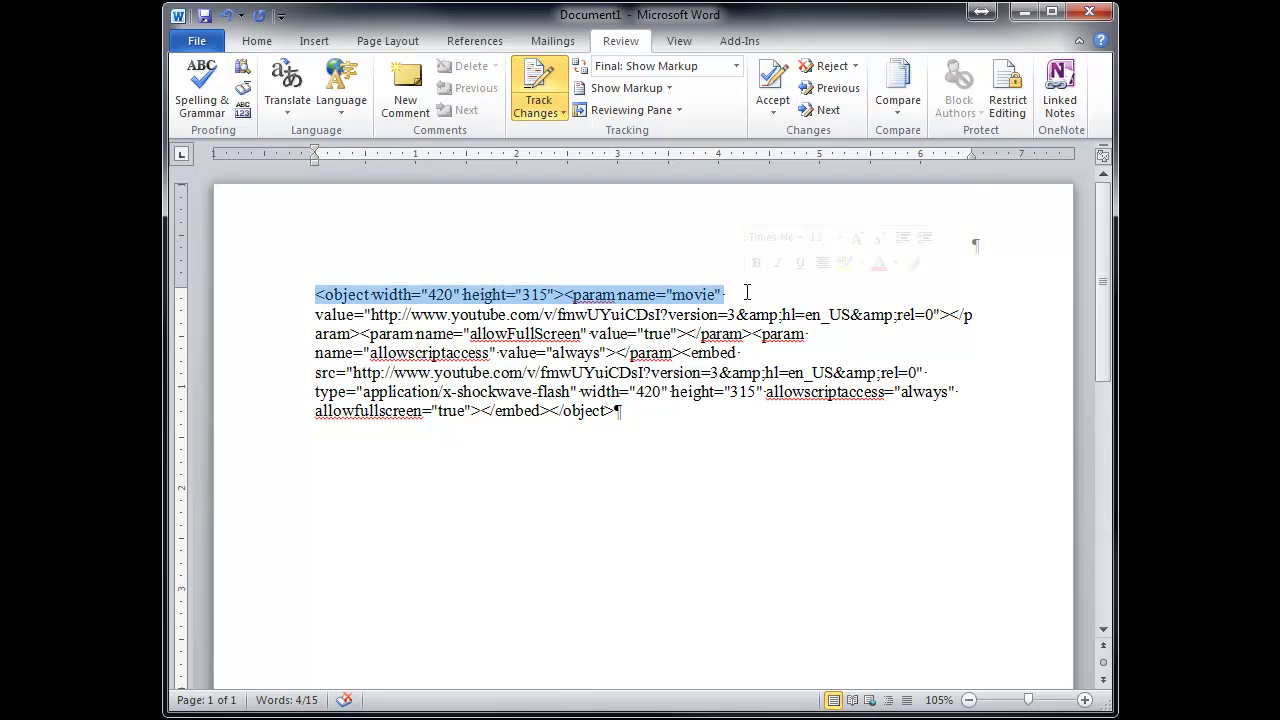
pyautogui.press('Delete')
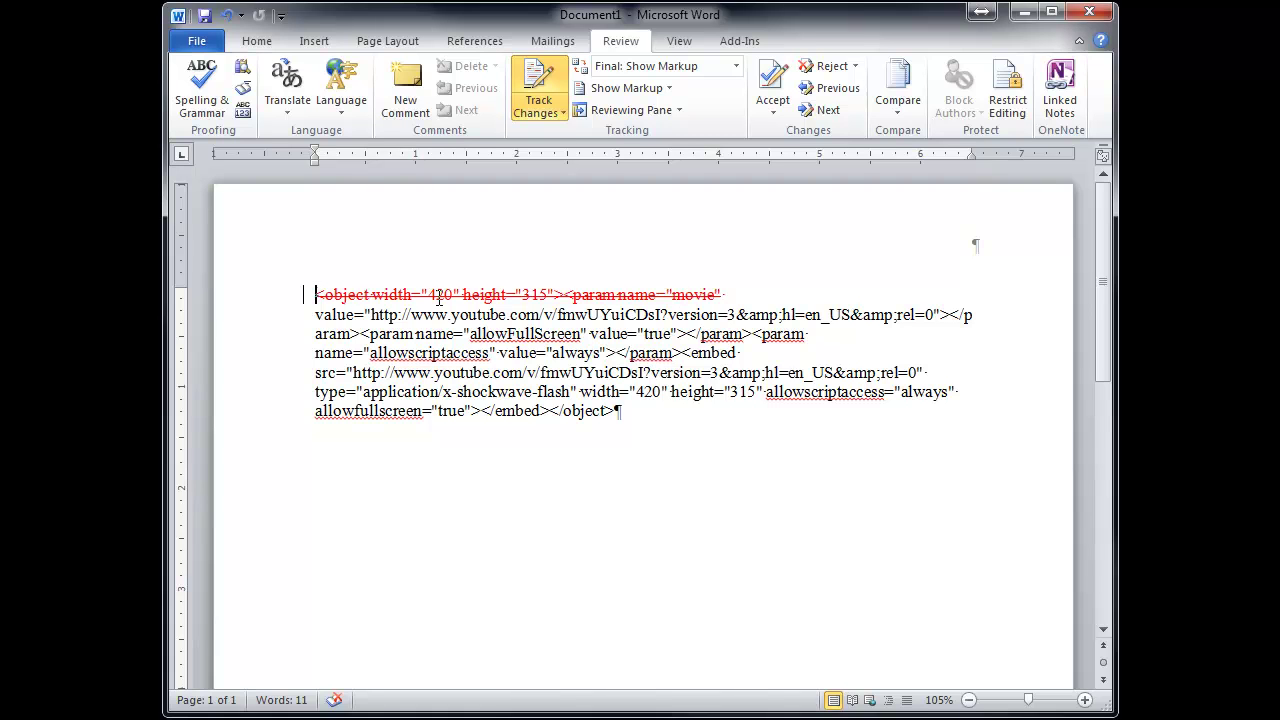
pyautogui.click(636, 411)
pyautogui.press('Return')
pyautogui.write('Maybe ')
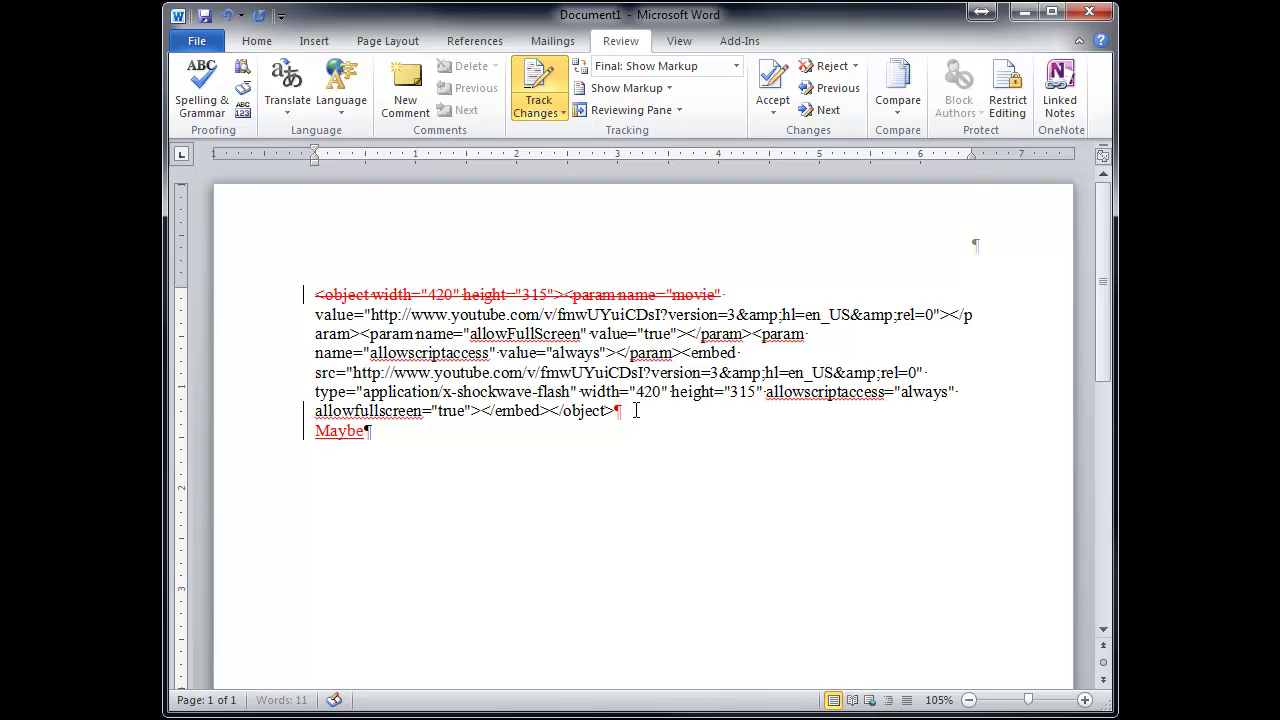
pyautogui.write('add this ins')
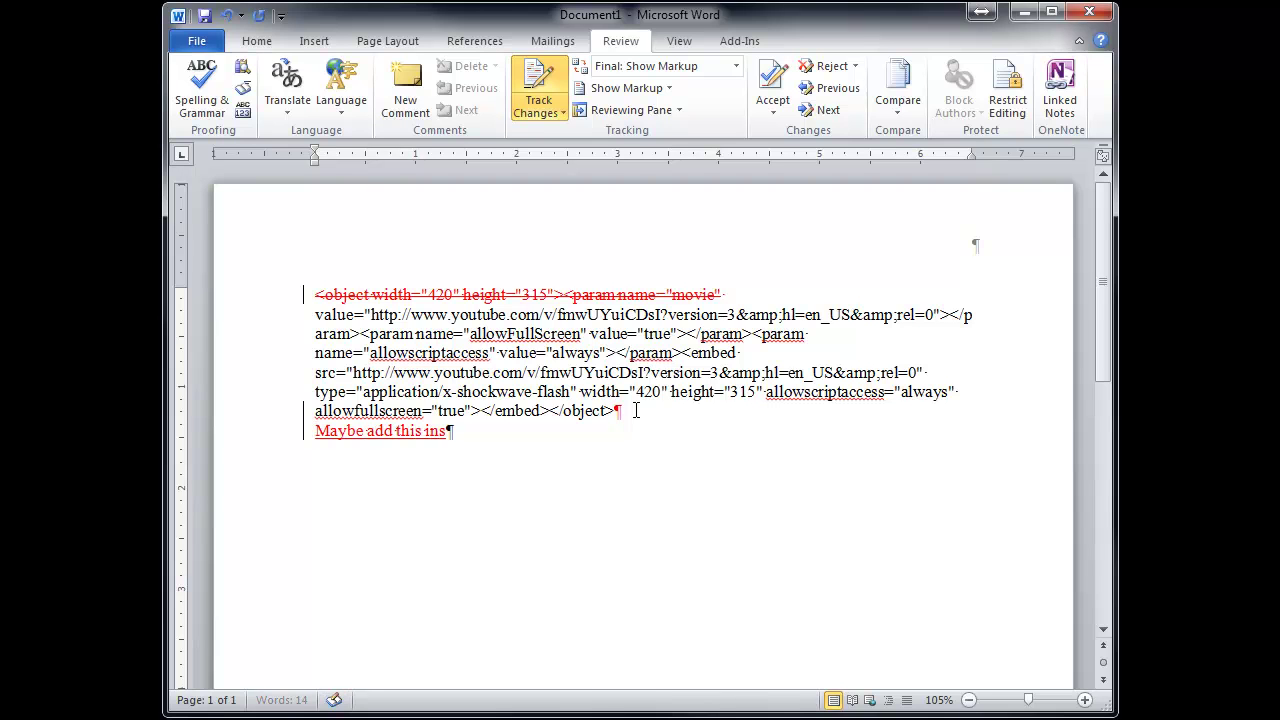
pyautogui.write('tead.')
# Step: Point out the change mark beside the added paragraph and turn off Track Changes
pyautogui.click(296, 436)
pyautogui.click(336, 444)
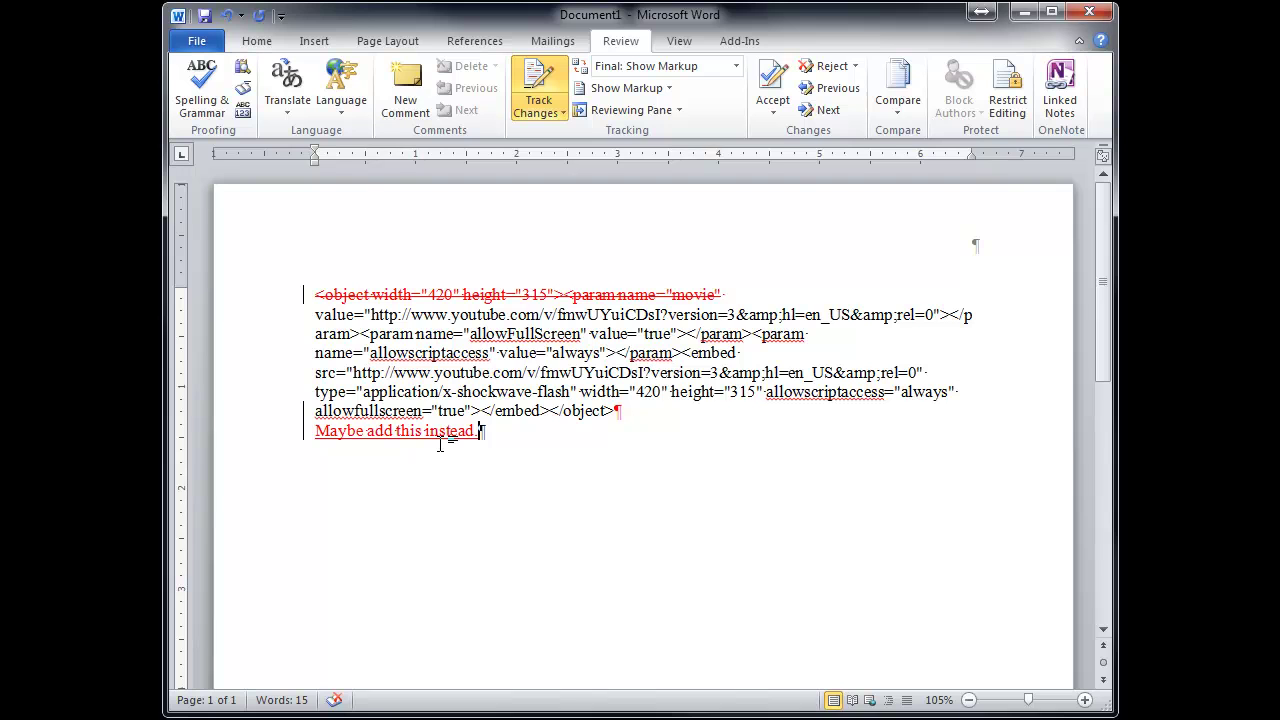
pyautogui.click(537, 66)
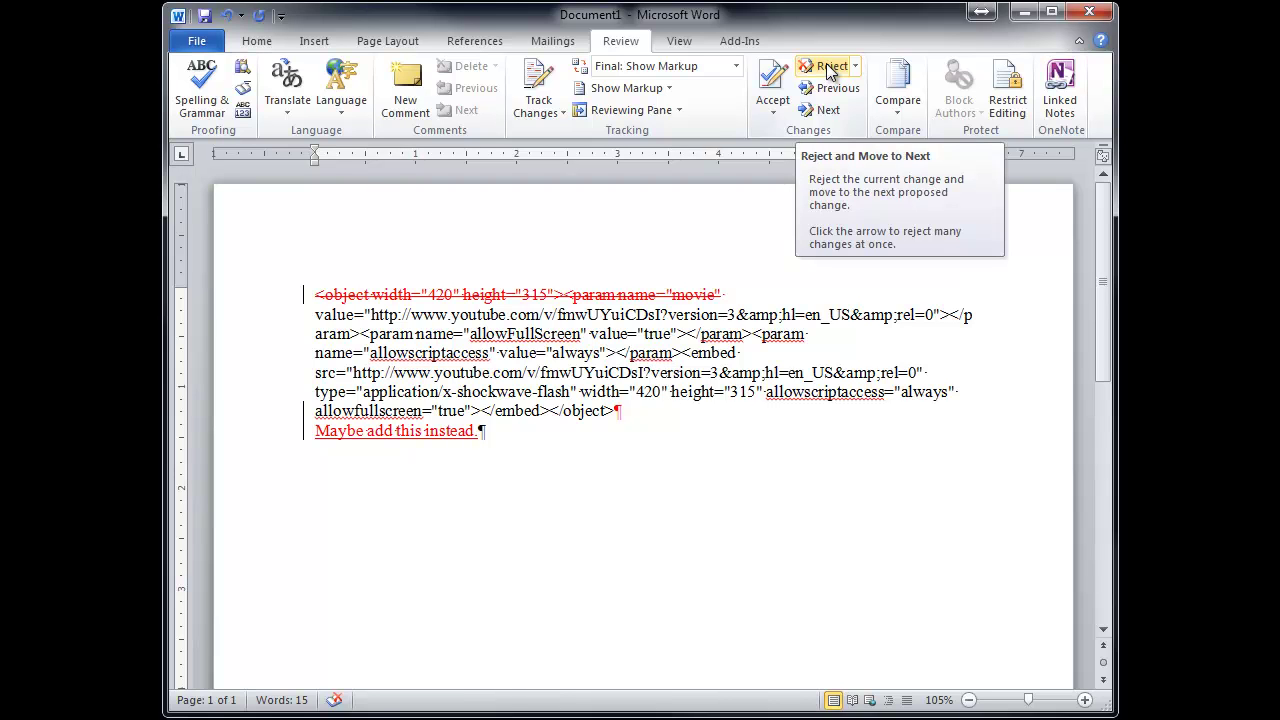
# Step: Show the document in Draft view and return it to Print Layout view
pyautogui.click(679, 45)
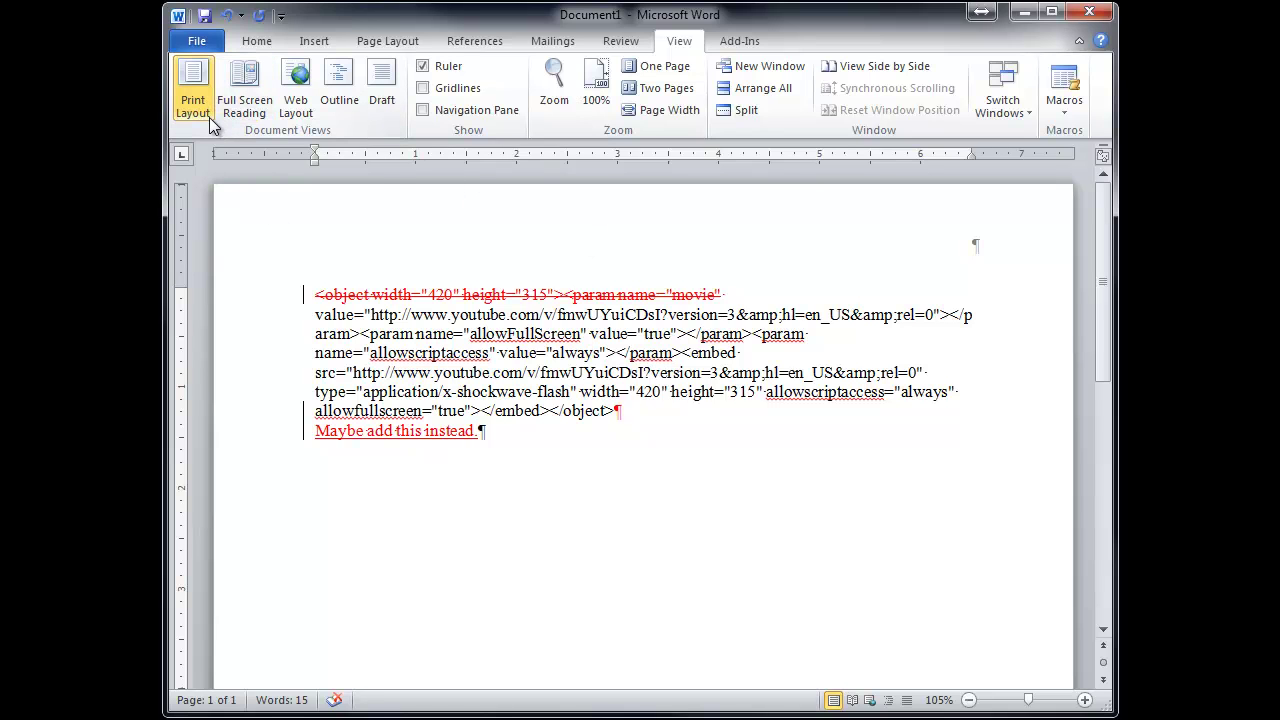
pyautogui.click(380, 107)
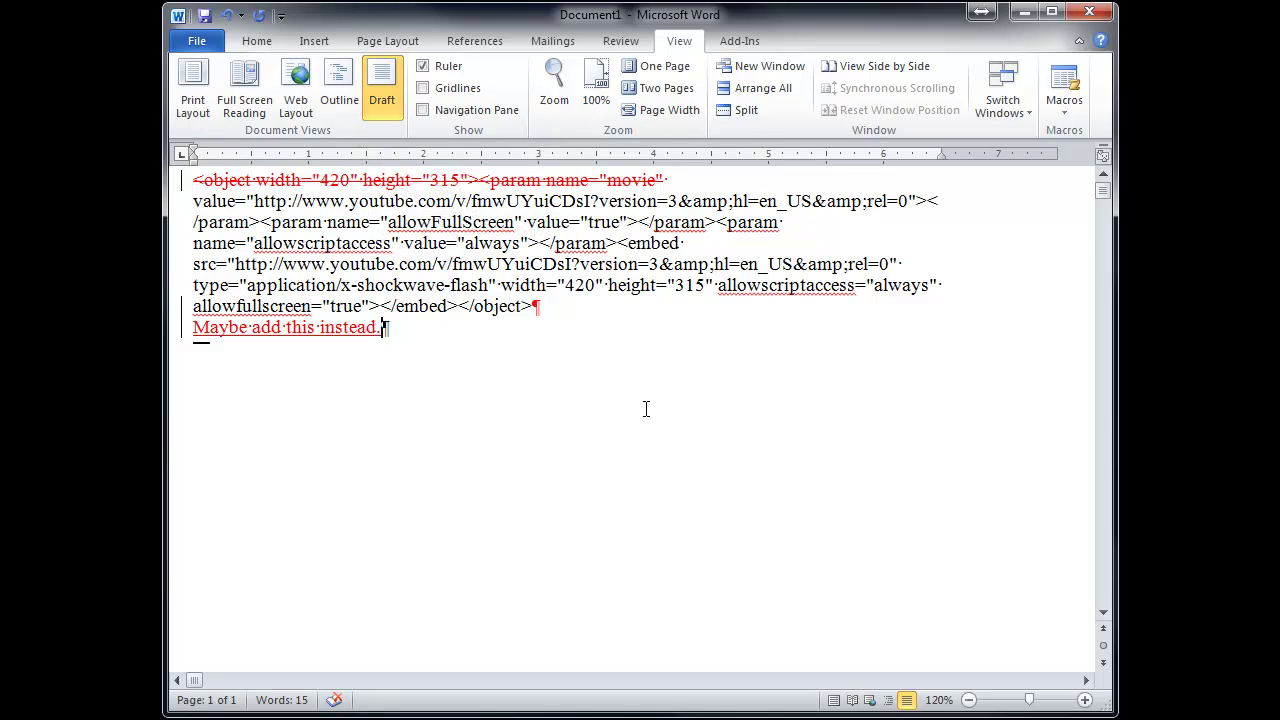
pyautogui.click(188, 94)
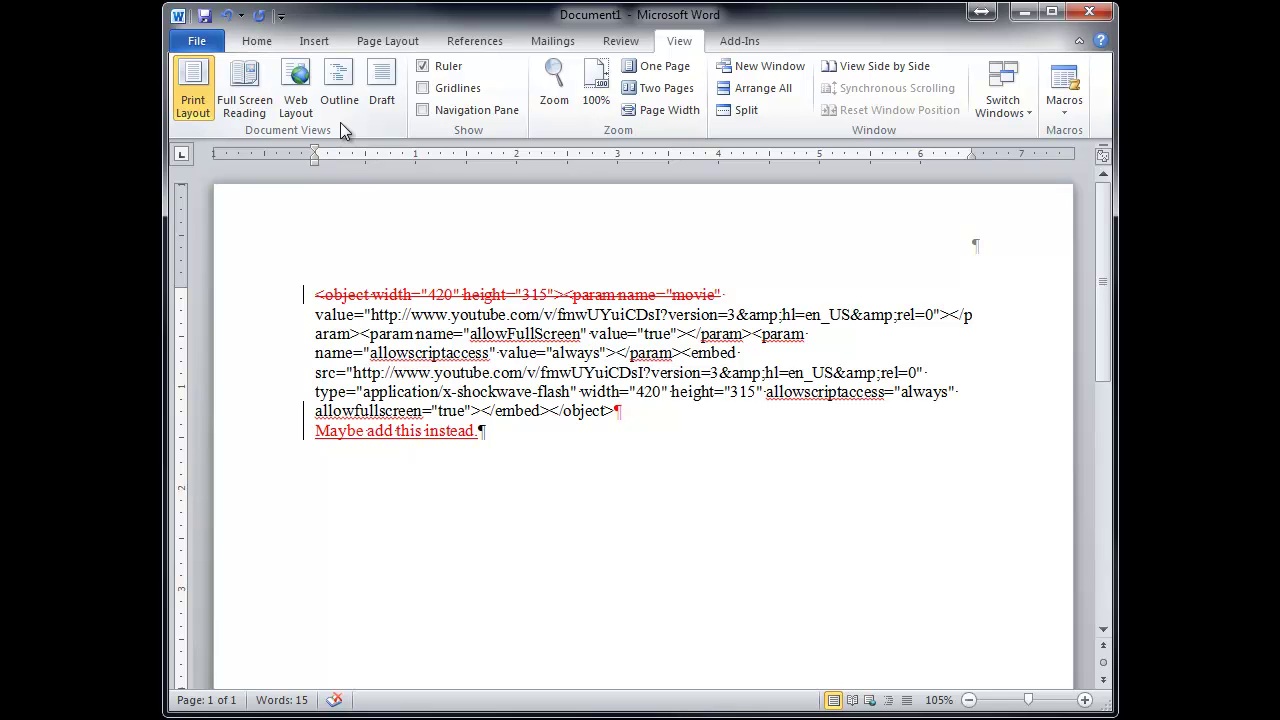
# Step: Toggle the ruler, the gridlines and the navigation pane in turn, restoring each to its original state
pyautogui.click(423, 70)
pyautogui.click(423, 70)
pyautogui.click(465, 90)
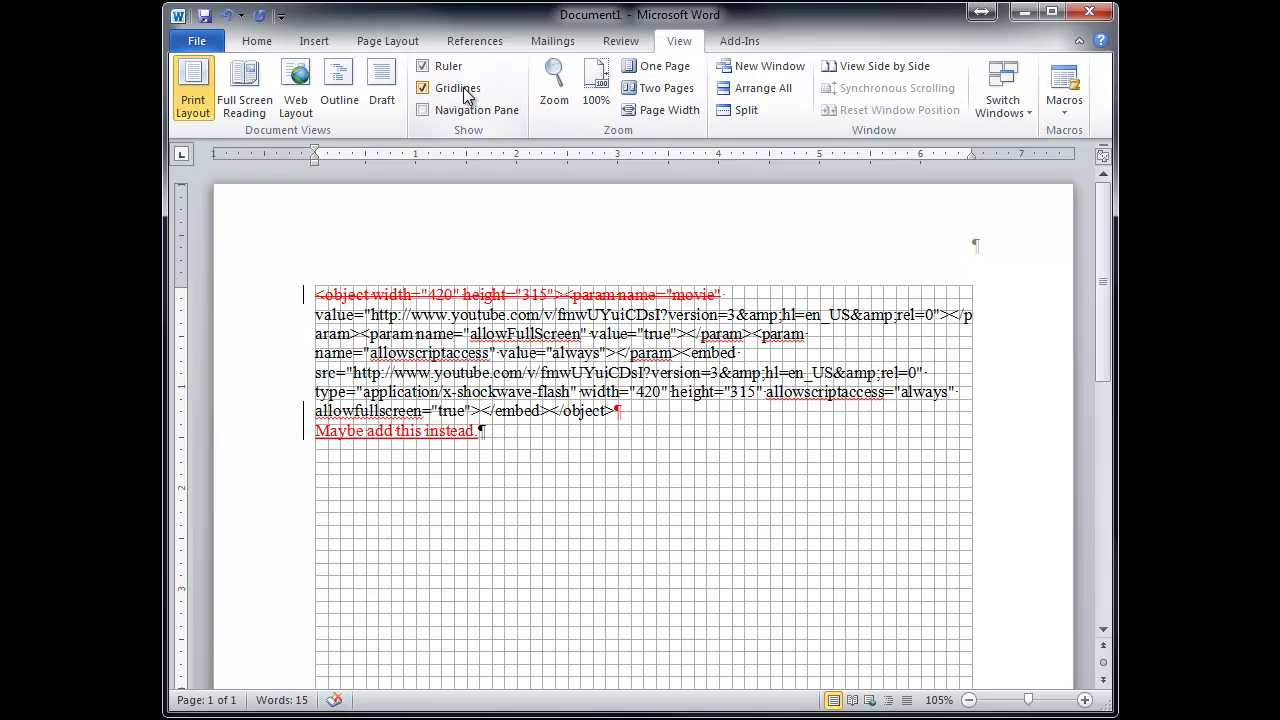
pyautogui.click(467, 94)
pyautogui.click(480, 118)
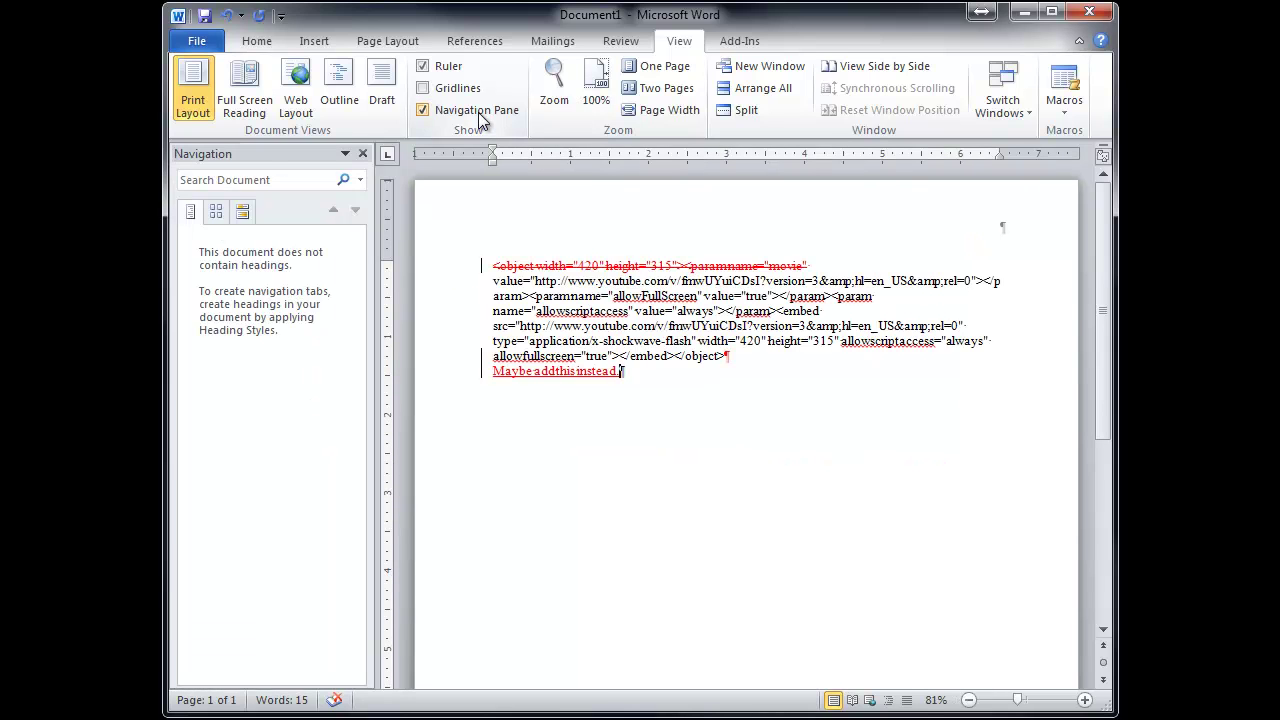
pyautogui.click(480, 118)
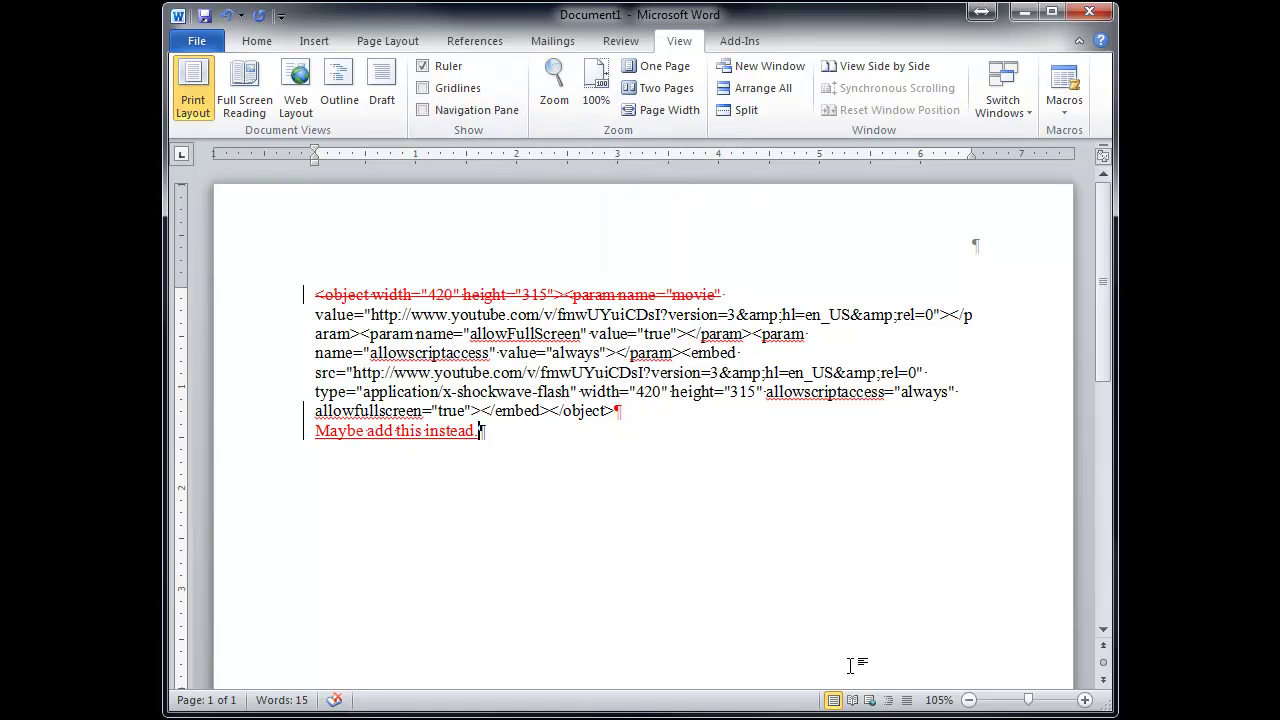
# Step: Examine the zoom settings and the list of open document windows, leaving both without making a change
pyautogui.click(938, 700)
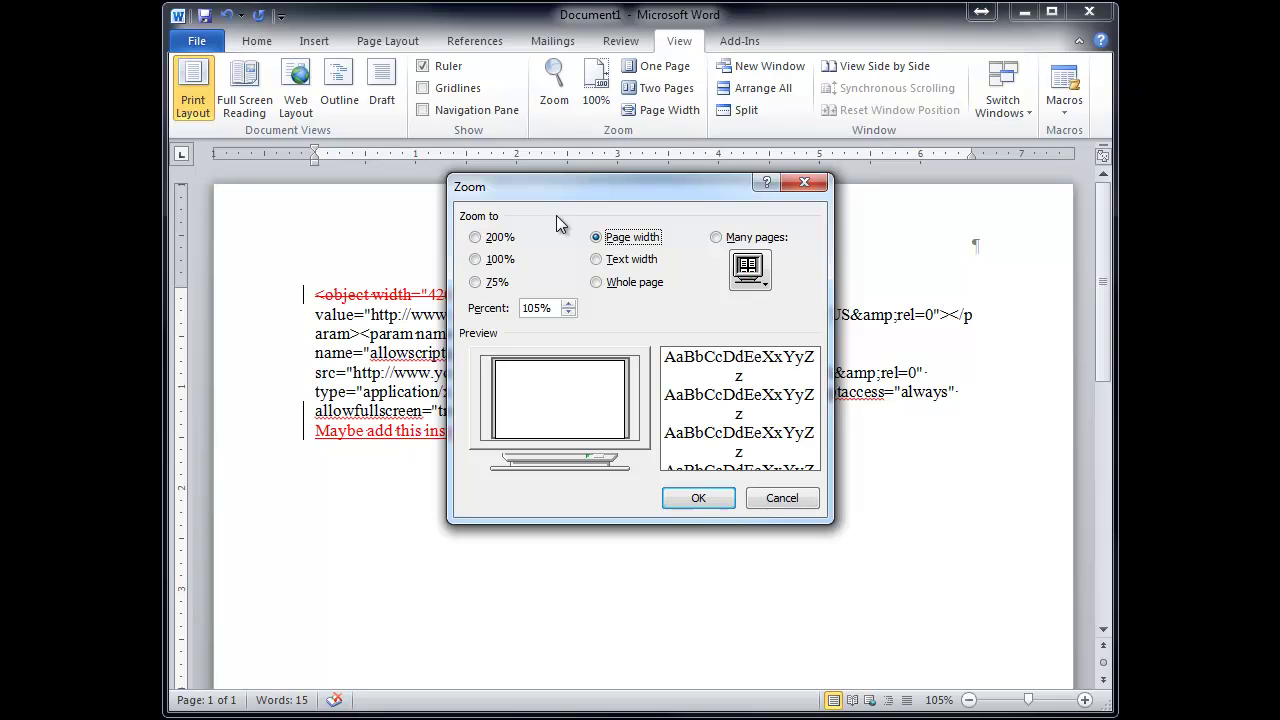
pyautogui.click(782, 498)
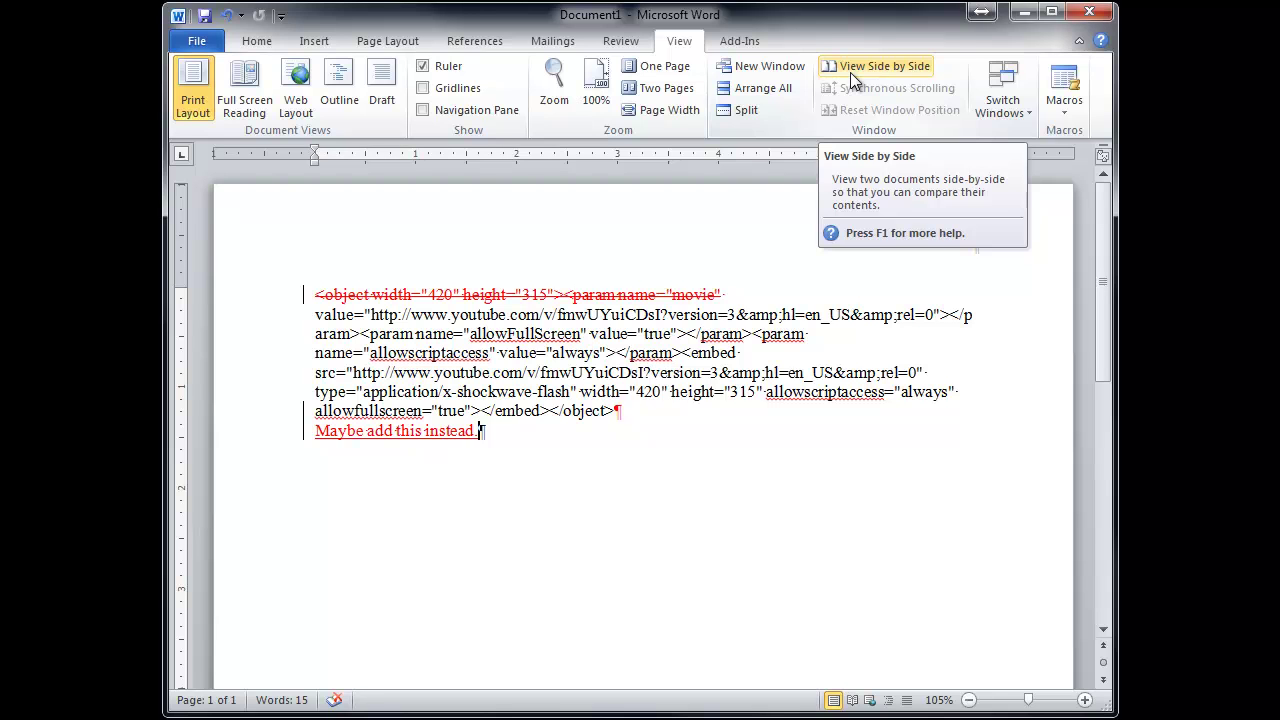
pyautogui.click(1003, 100)
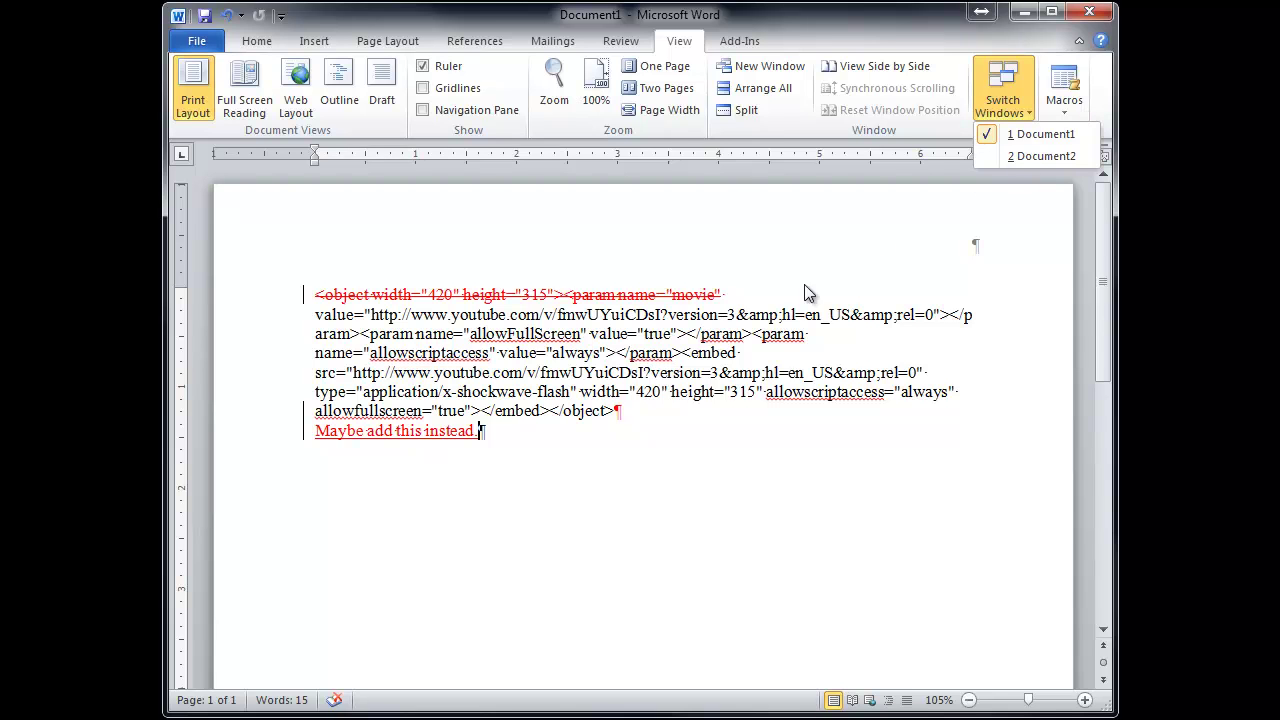
pyautogui.click(748, 285)
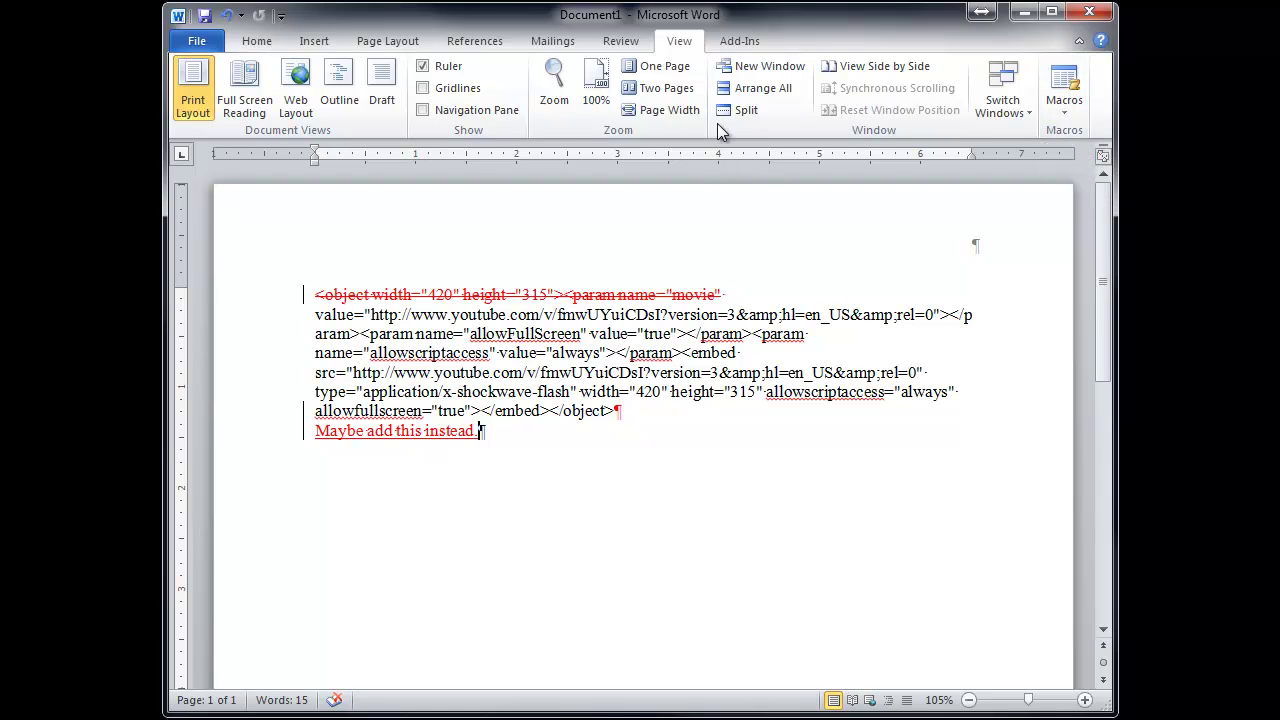
# Step: Check the custom add-in toolbars and return to the basic font, paragraph and style commands
pyautogui.click(737, 45)
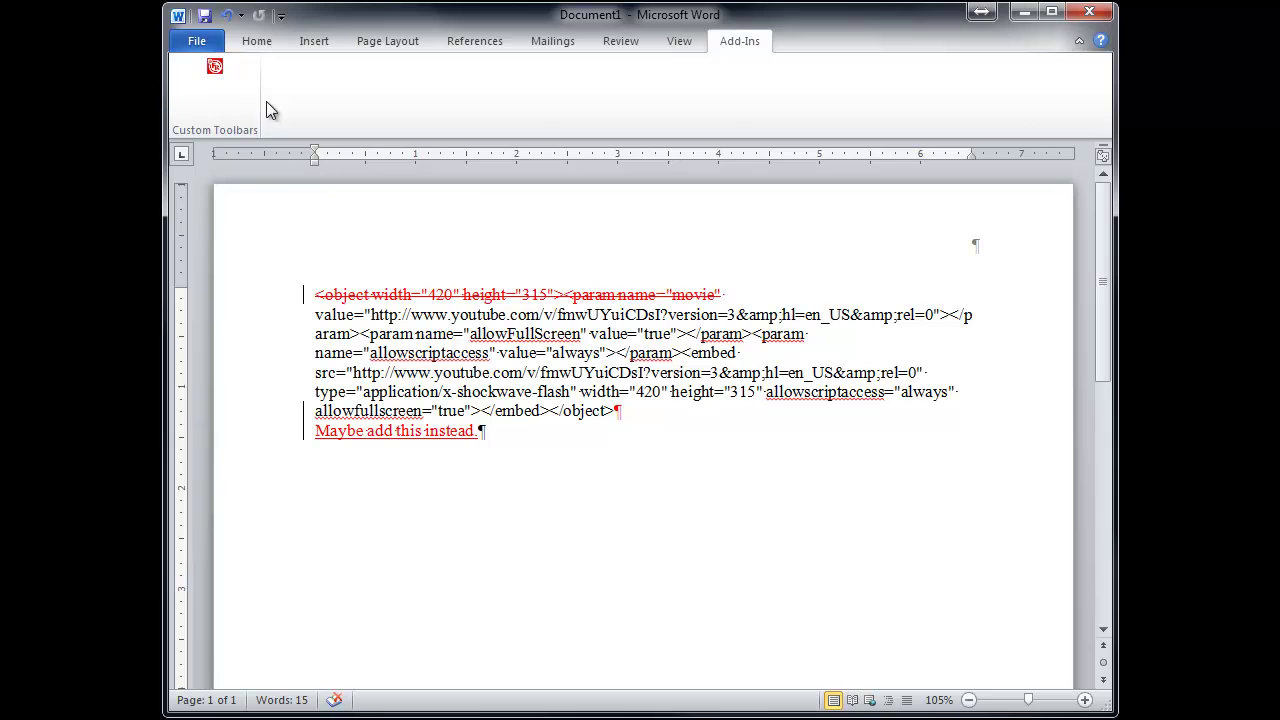
pyautogui.click(256, 42)
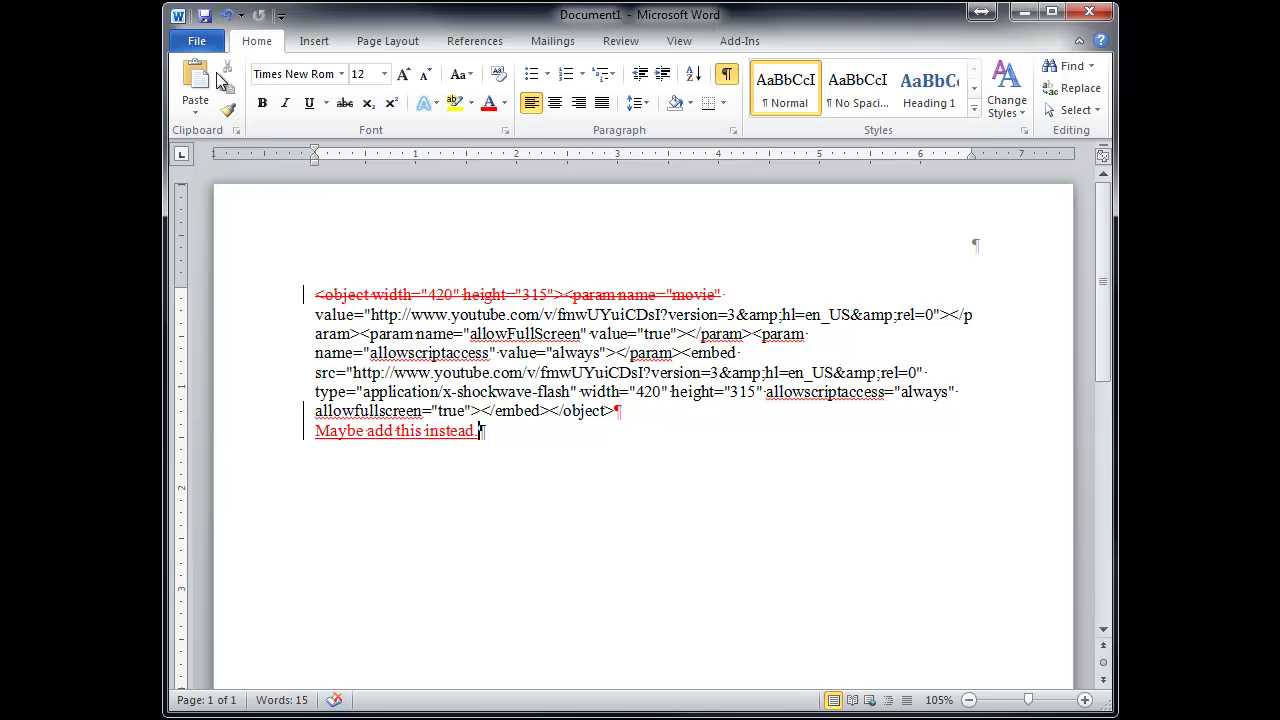